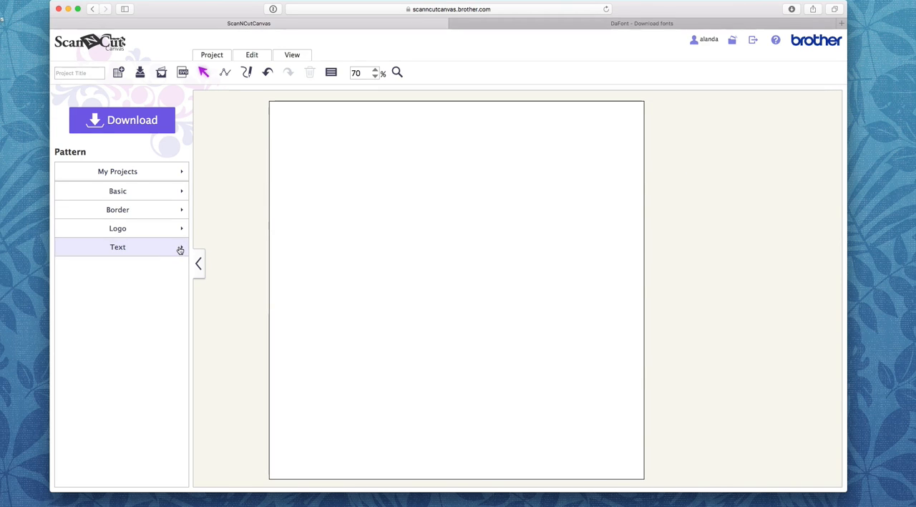
Step: Add a text object in the San Diego stencil font and a second one in the bold rounded sans-serif font below it
click(113, 250)
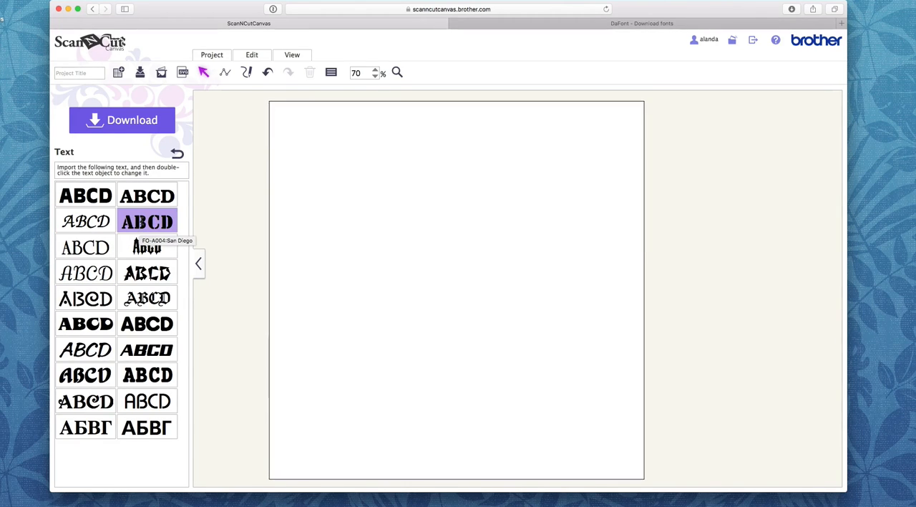
click(140, 228)
drag(326, 137, 346, 145)
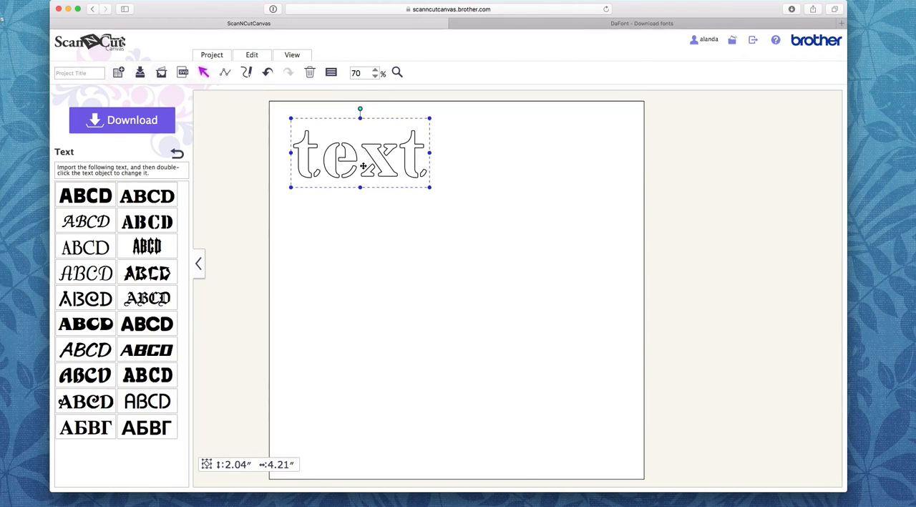
click(152, 322)
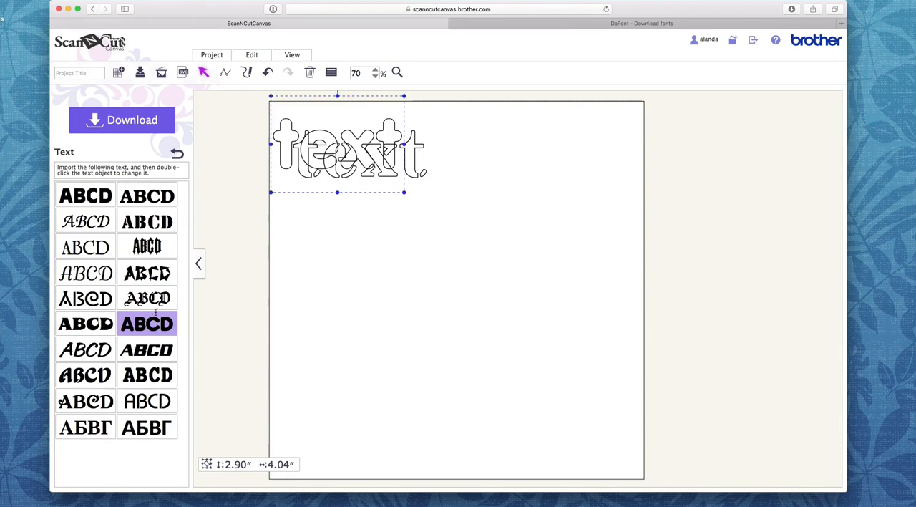
drag(346, 138, 368, 233)
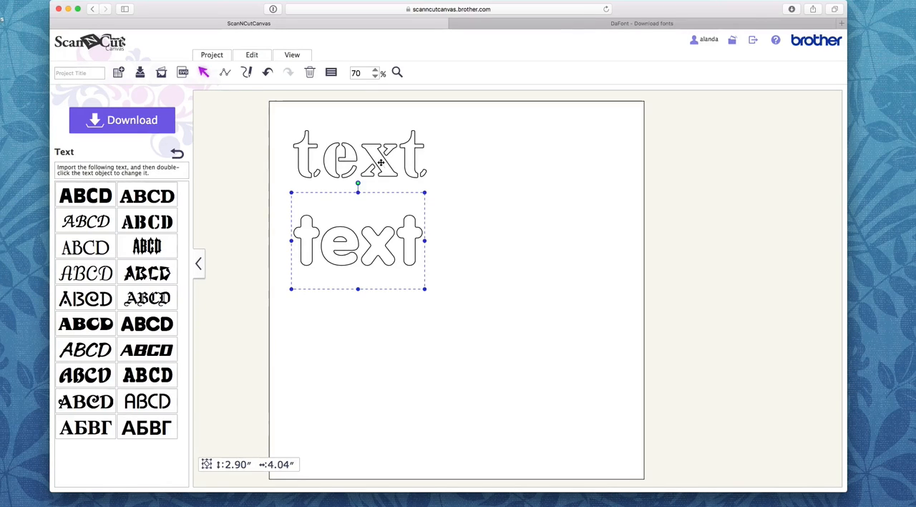
Step: Delete the stencil-font text and move the rounded text up near the mat's upper edge
click(380, 162)
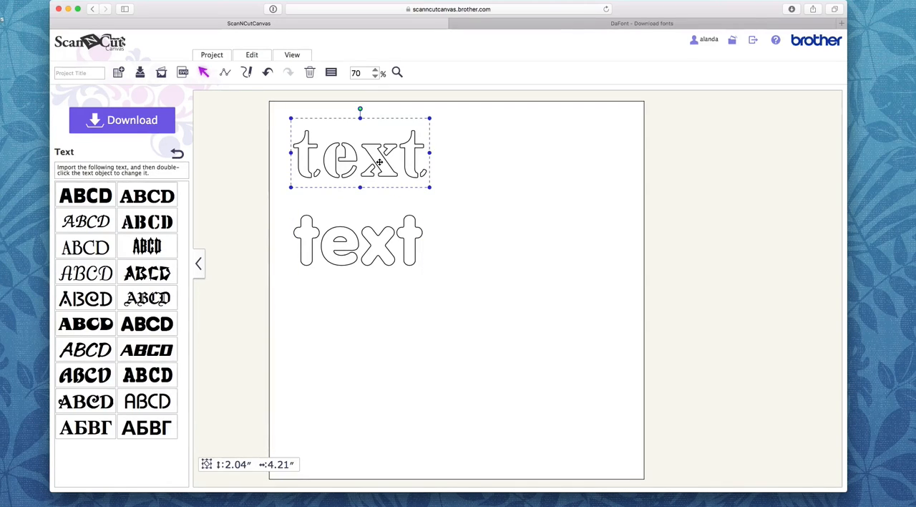
key(Delete)
click(376, 244)
drag(375, 244, 369, 168)
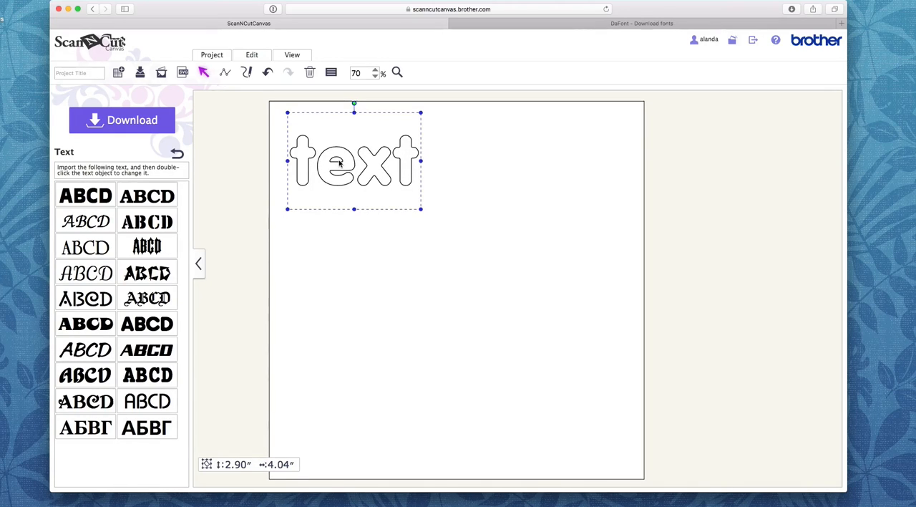
drag(347, 159, 353, 170)
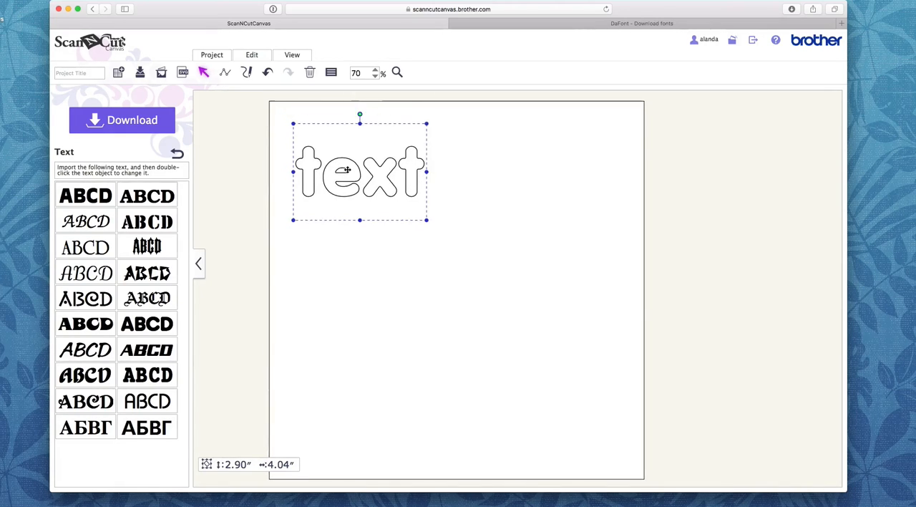
Step: Add a basic square beside the text and shrink it to a thin vertical bar about 1.09" high and 0.14" wide
click(177, 155)
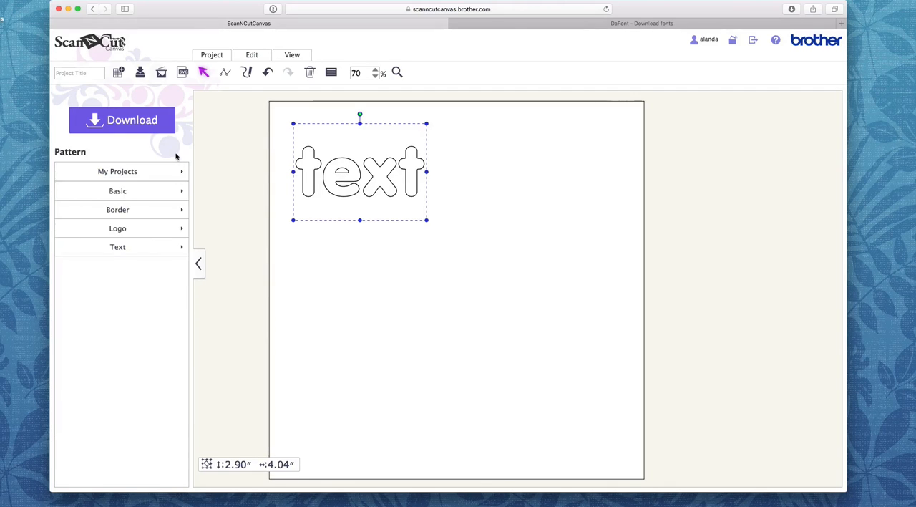
click(125, 191)
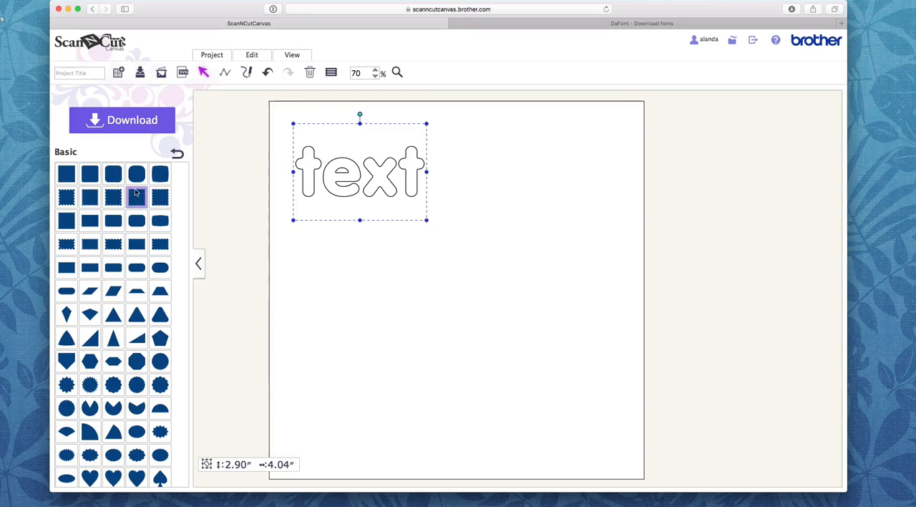
click(66, 173)
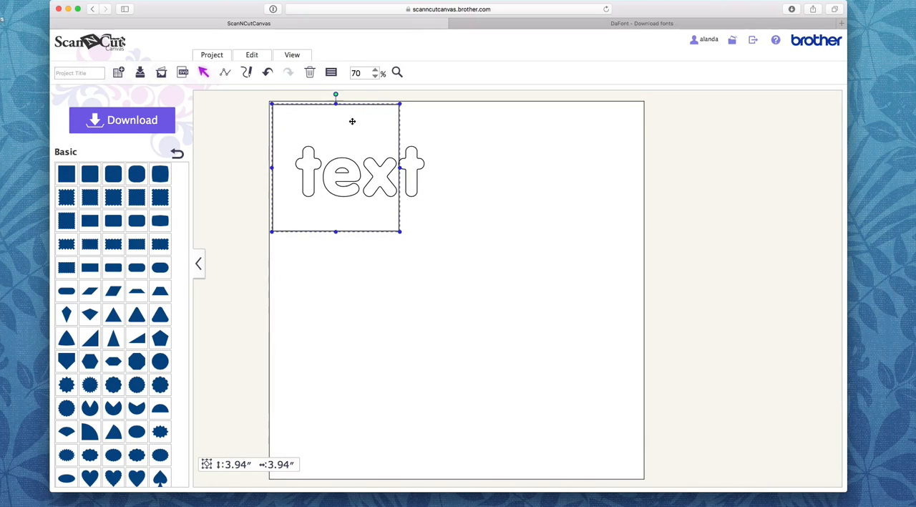
drag(352, 121, 550, 154)
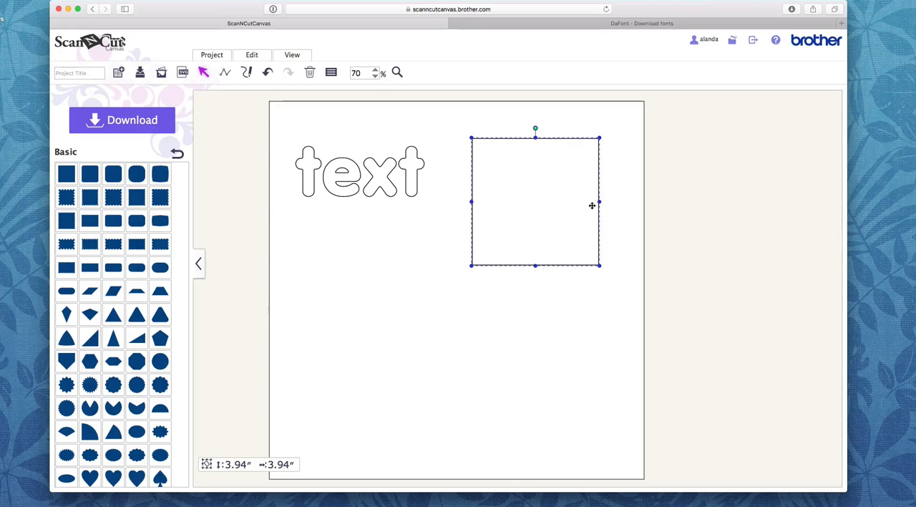
drag(602, 202, 477, 202)
drag(474, 267, 472, 174)
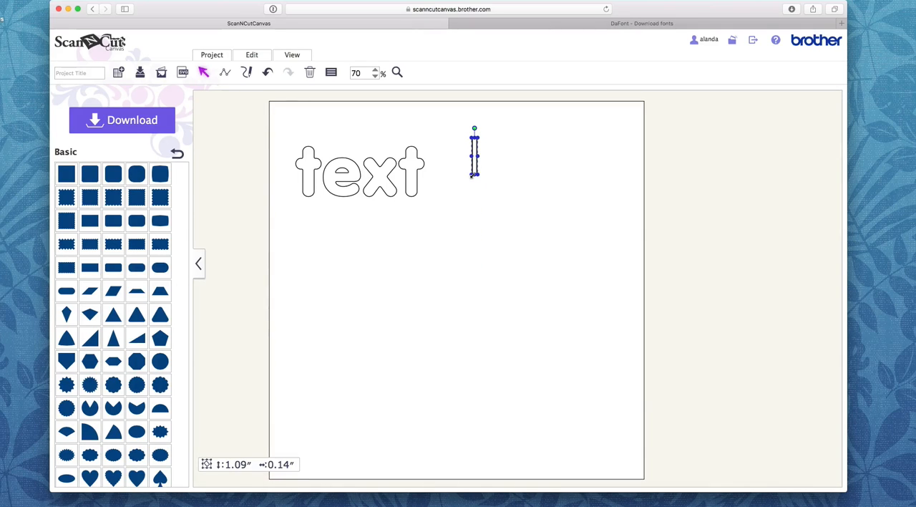
Step: Place the thin bar vertically over the letter "e" so that it crosses the letter's enclosed opening
click(466, 164)
click(476, 151)
drag(475, 153, 344, 163)
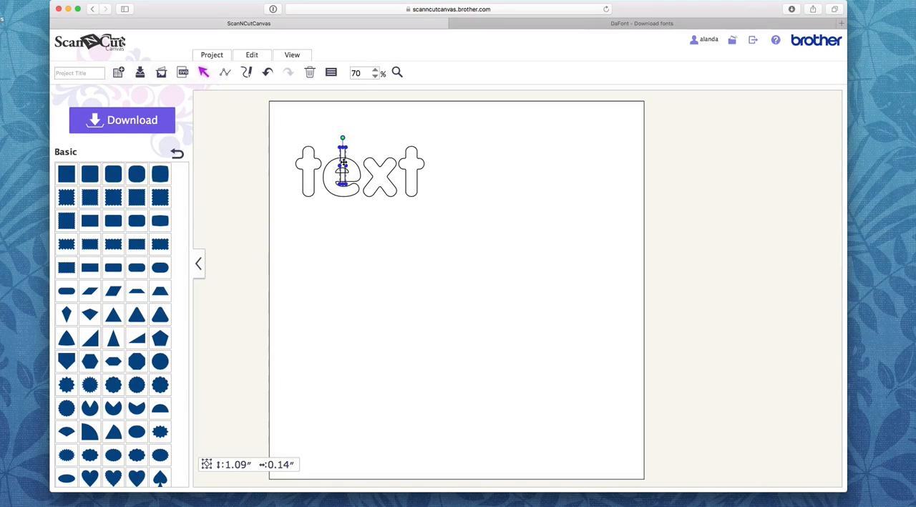
drag(345, 166, 344, 166)
click(466, 200)
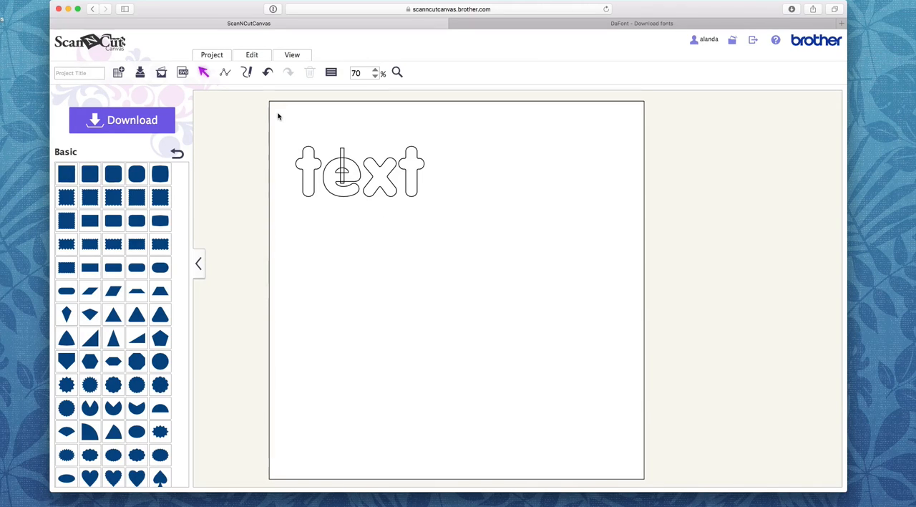
Step: Cut the bar's shape out of the text with the Process Overlap function, forming a stencil bridge in the "e"
drag(278, 113, 453, 227)
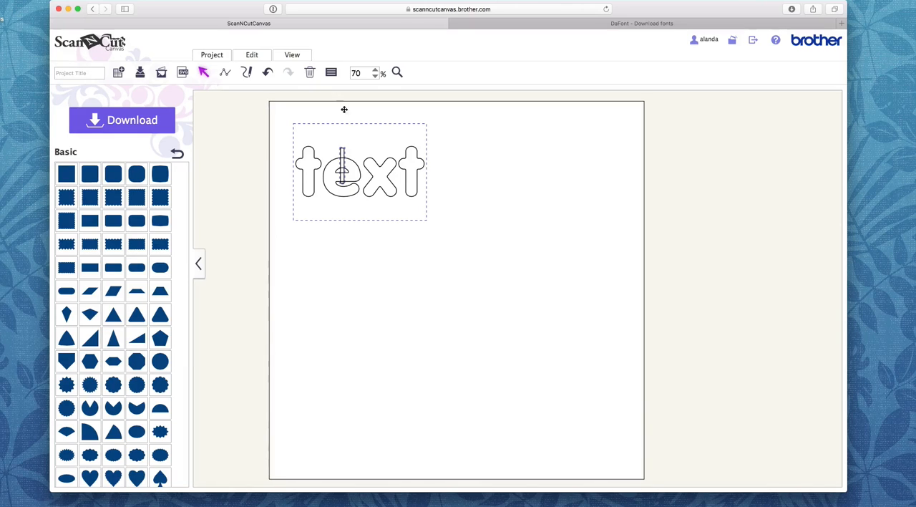
click(252, 56)
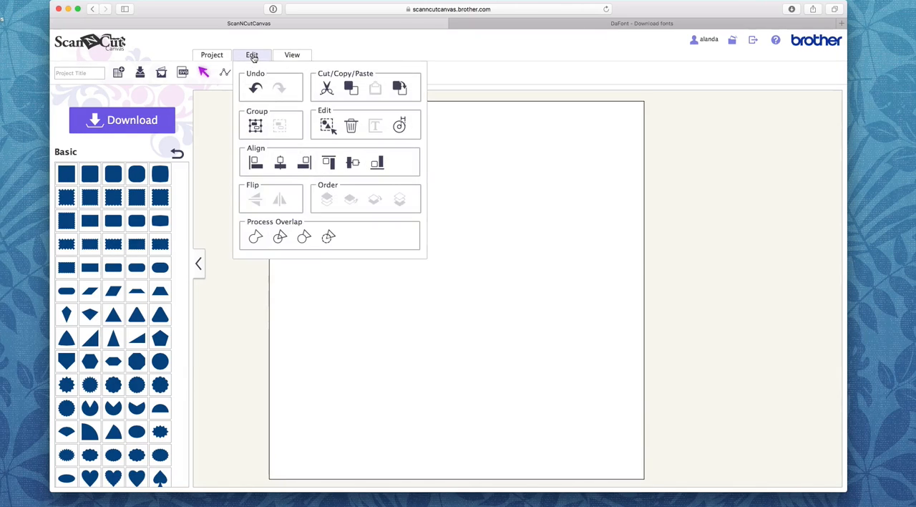
click(328, 237)
click(329, 237)
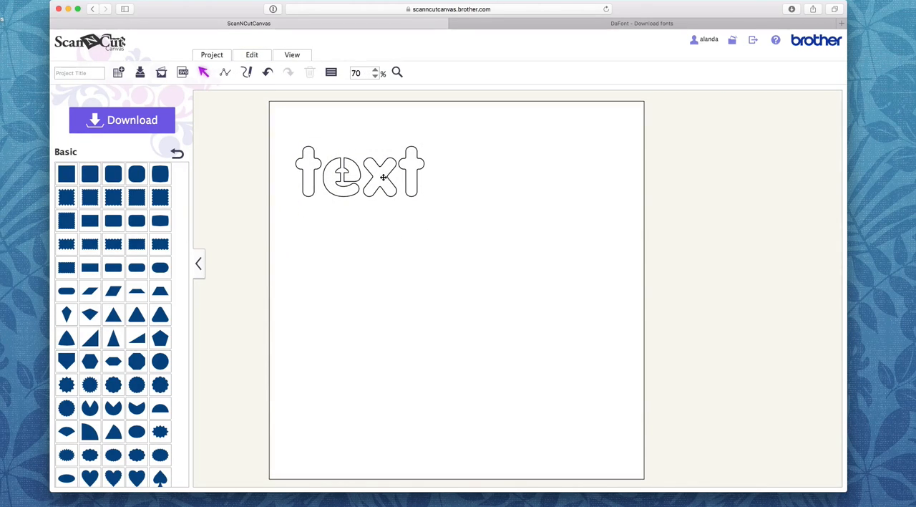
Step: Move the cut text slightly upward and inspect its path points in point editing mode
drag(383, 177, 353, 159)
double_click(346, 159)
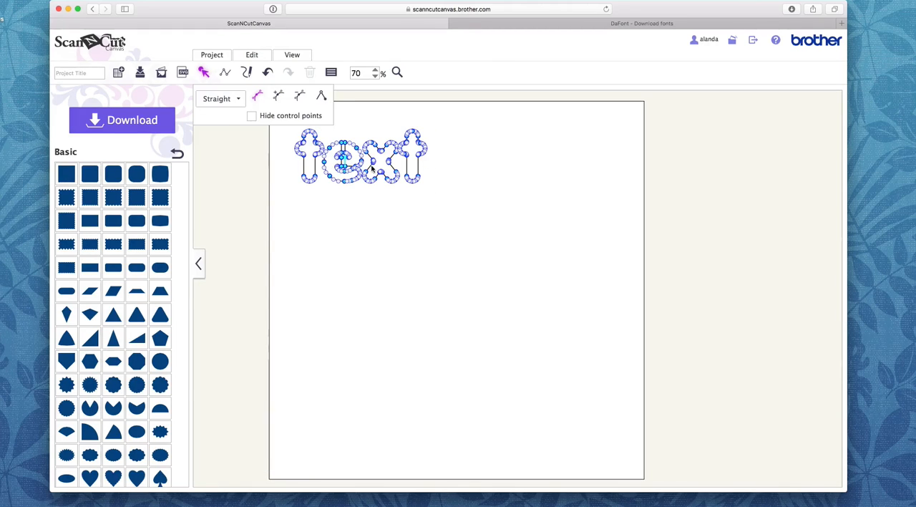
click(367, 174)
click(393, 184)
click(374, 160)
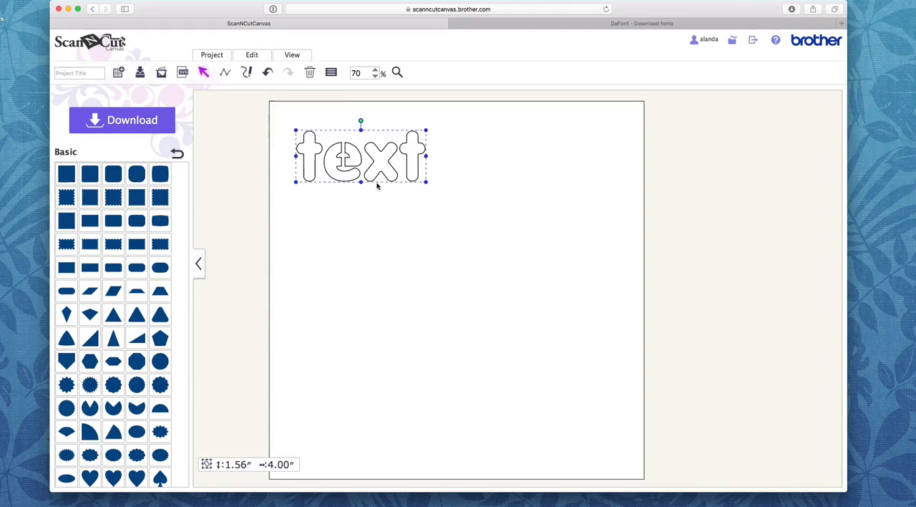
Step: Delete the cut text and place a new text object in the same bold rounded font near the mat's upper edge
key(Delete)
click(177, 154)
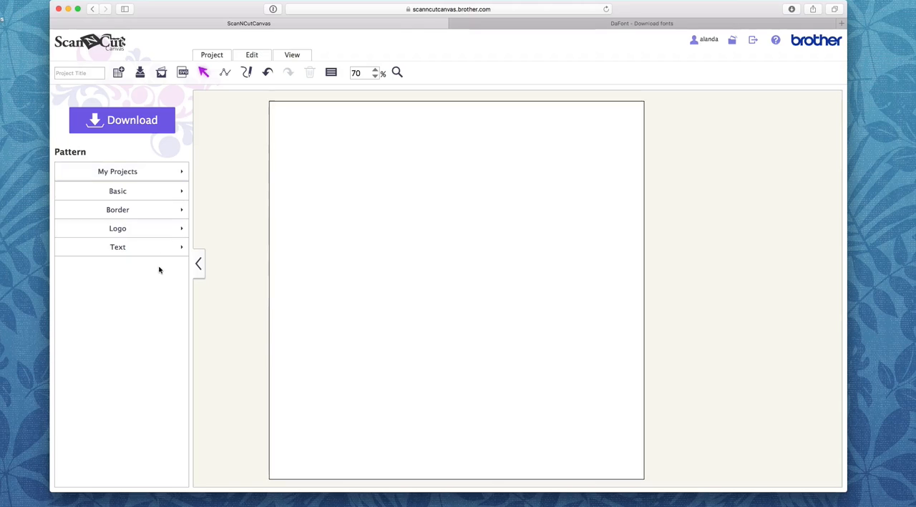
click(144, 255)
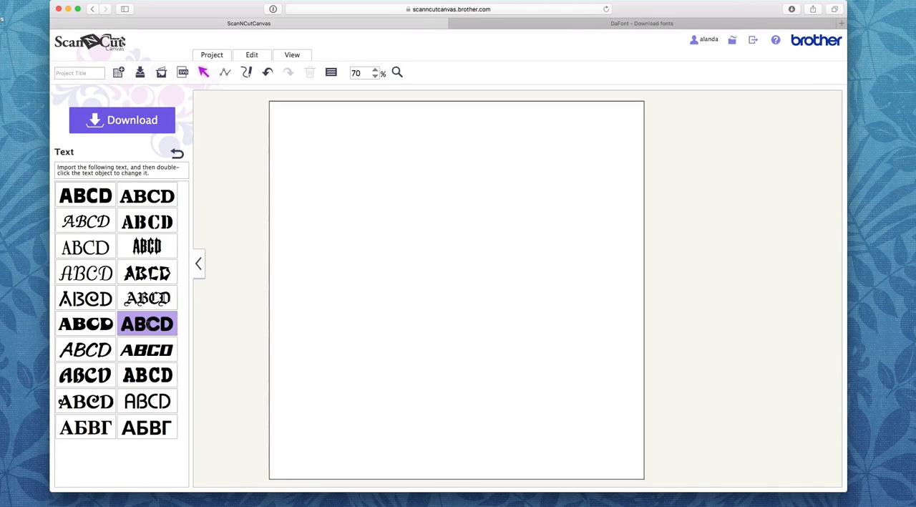
click(144, 325)
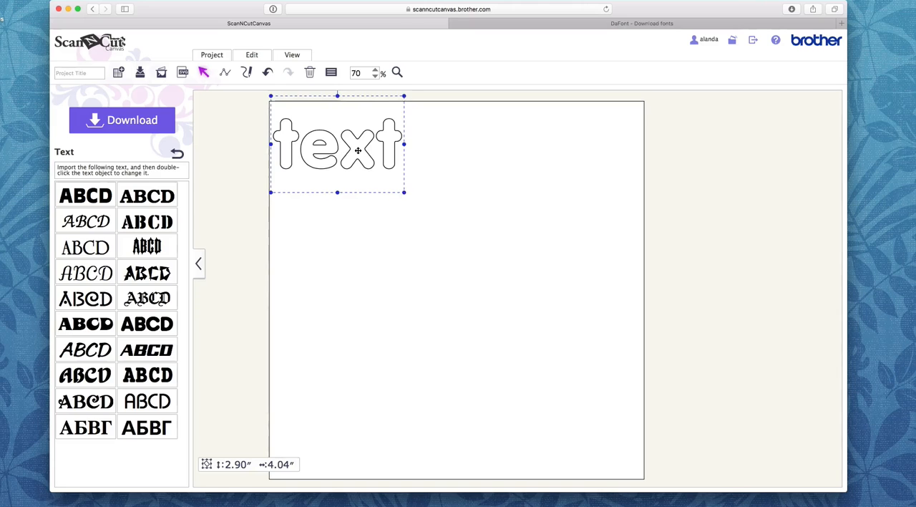
drag(359, 150, 308, 184)
Step: Replace the new text object's content with a lowercase "b"
double_click(362, 188)
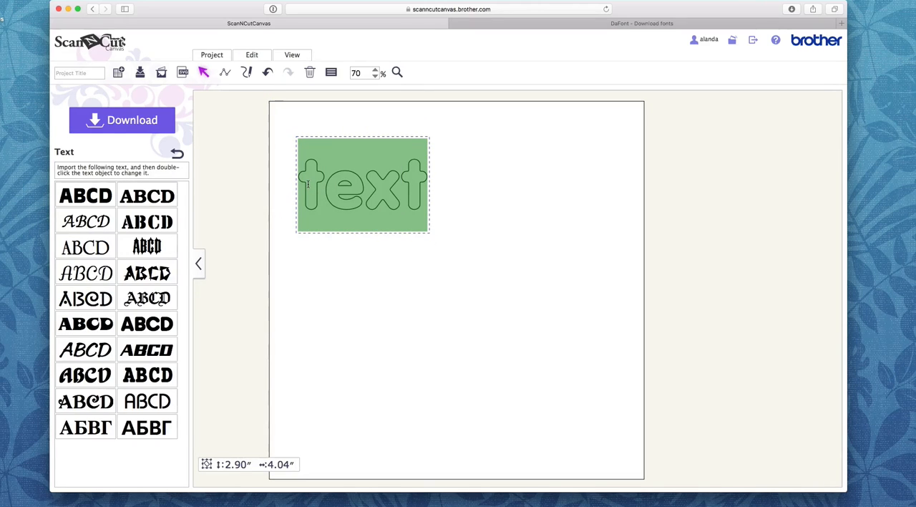
text(b)
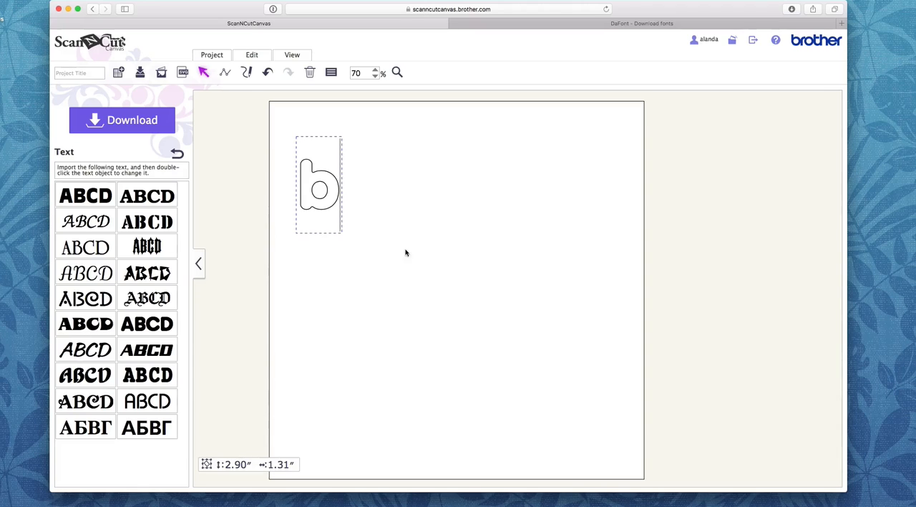
click(319, 189)
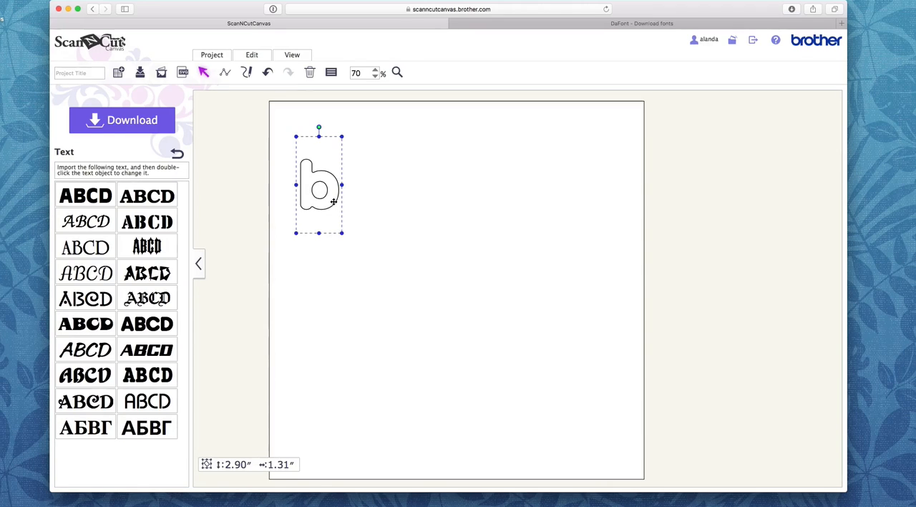
Step: Add a basic square, shrink it to a vertical bar about 1.45" by 0.13", and place it through the "b" opening
click(177, 153)
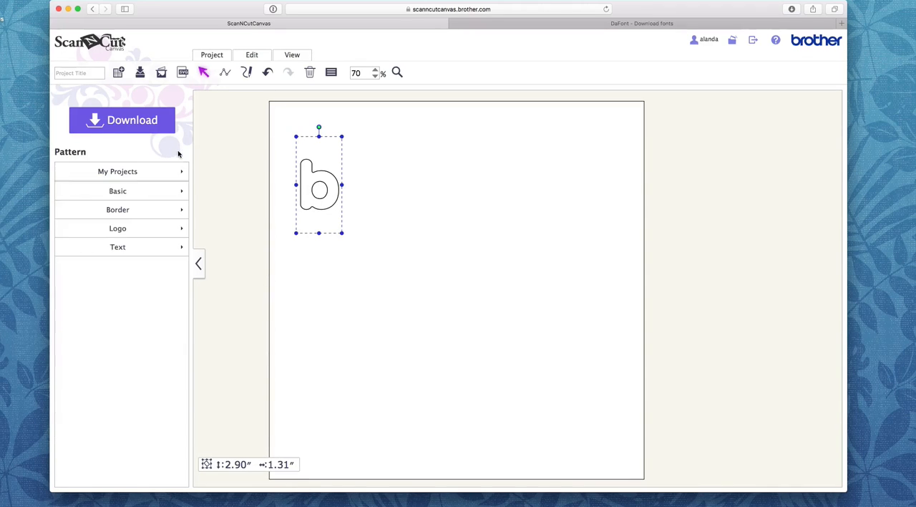
click(137, 191)
click(66, 174)
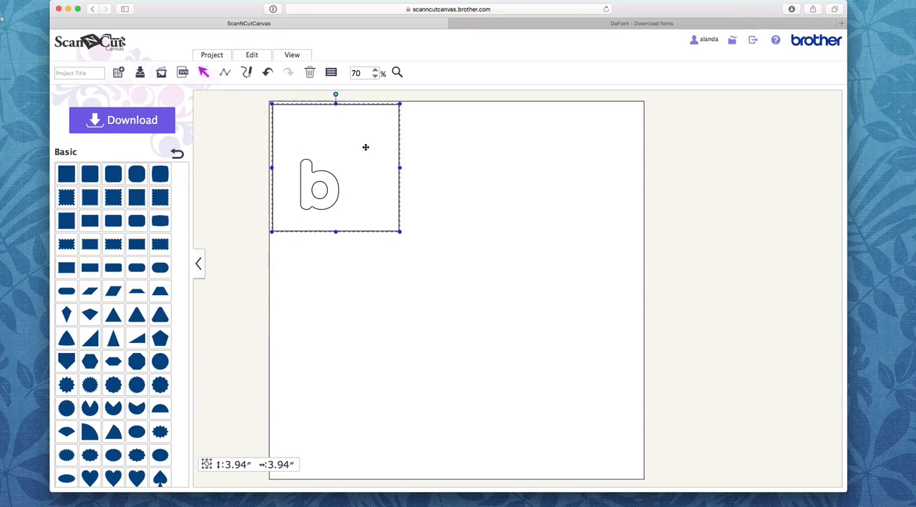
drag(365, 146, 444, 209)
drag(443, 275, 319, 216)
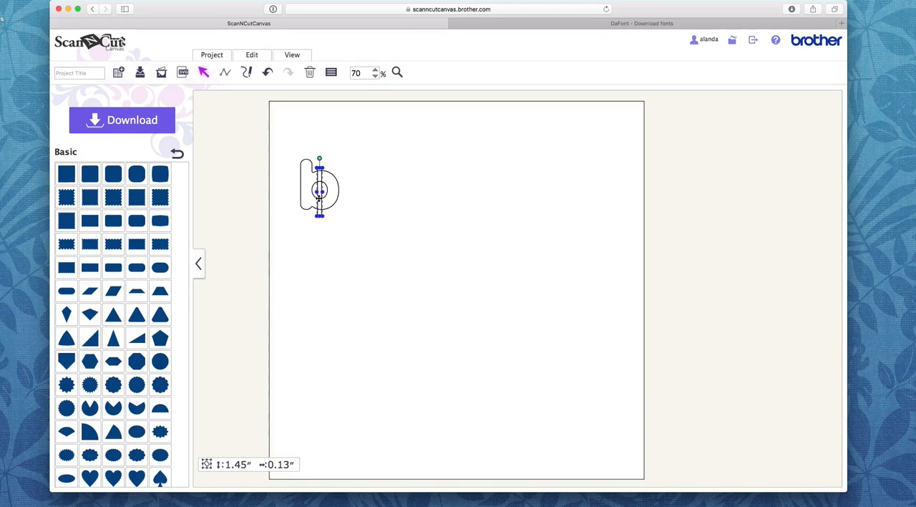
Step: Cut the bar's shape out of the letter "b" with the Process Overlap function
click(395, 253)
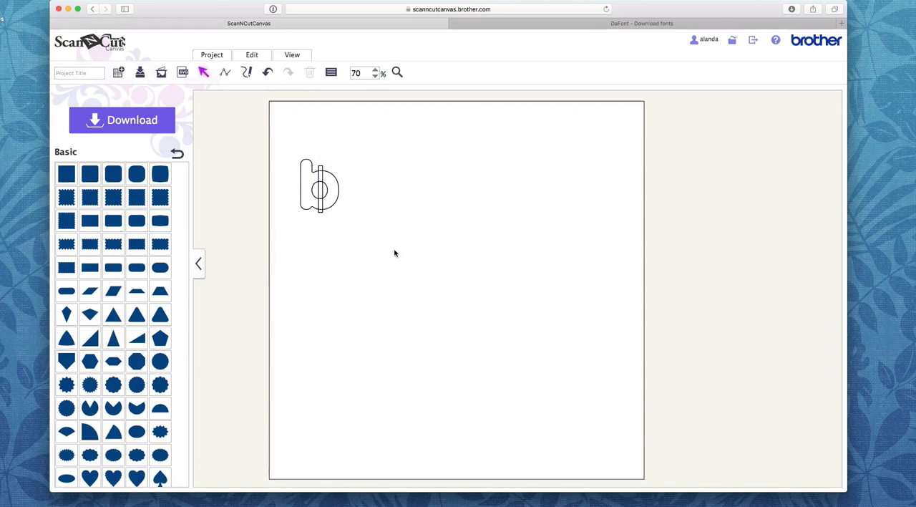
drag(369, 240, 274, 151)
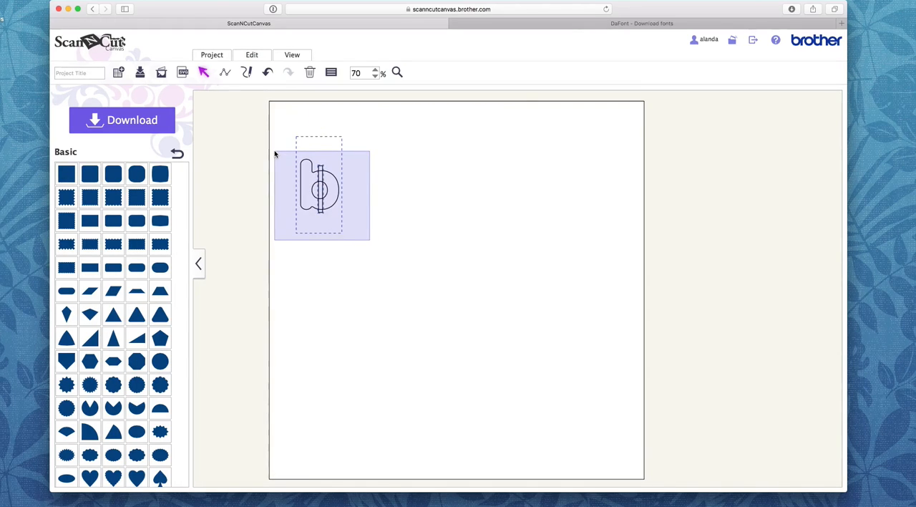
click(252, 55)
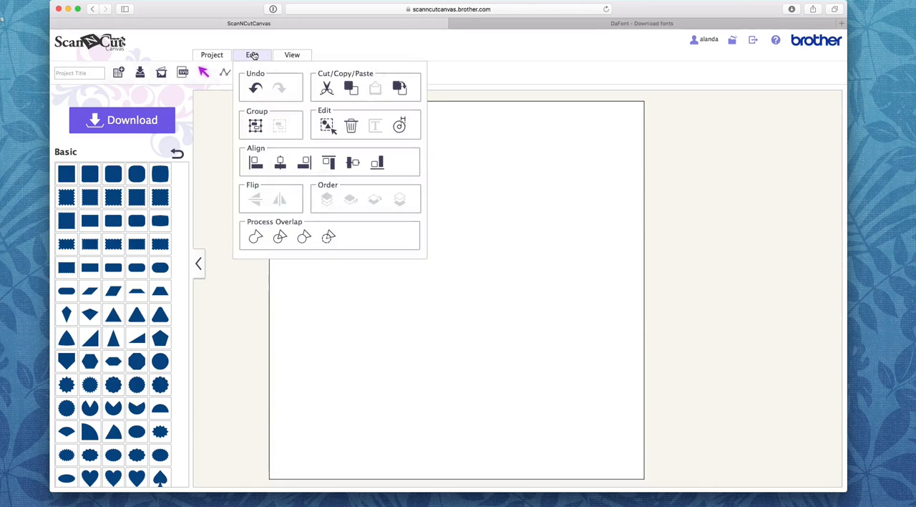
click(329, 238)
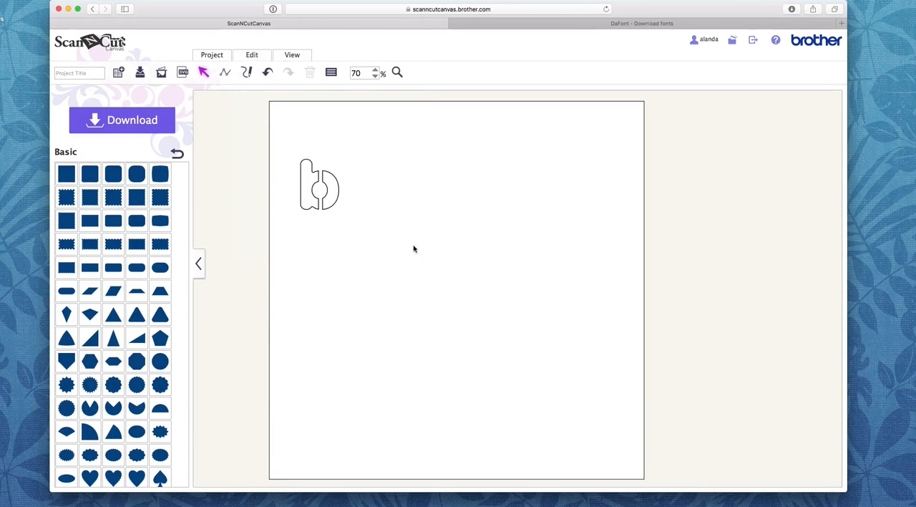
Step: Move the cut letter "b" up slightly, then delete it from the mat
mouse_move(312, 183)
mouse_down()
mouse_move(329, 180)
mouse_move(312, 176)
mouse_up()
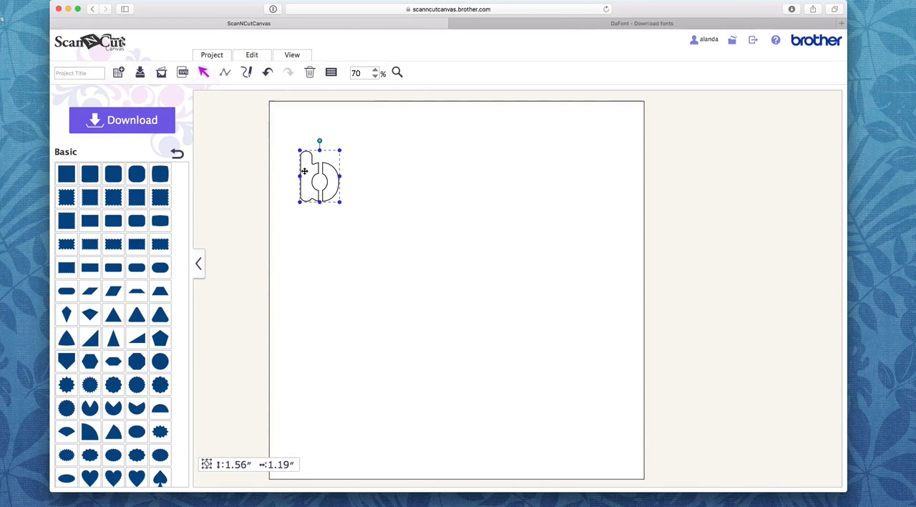
click(392, 183)
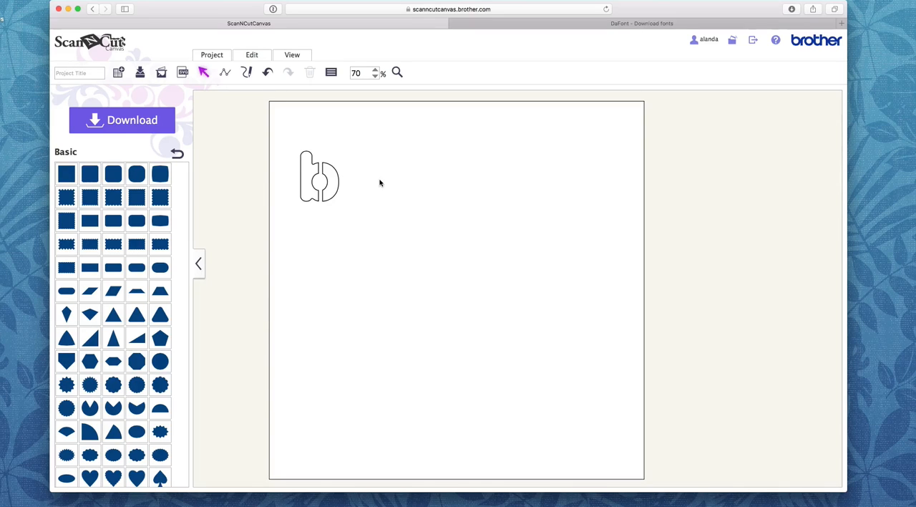
click(316, 170)
key(Delete)
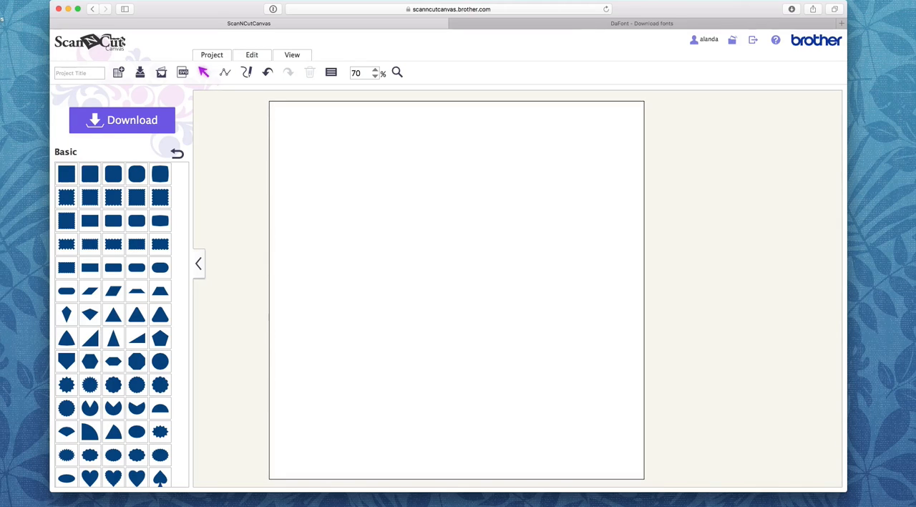
Step: Add a text object in the rounded Florida Bold font and position it in the upper-left area of the mat
click(176, 153)
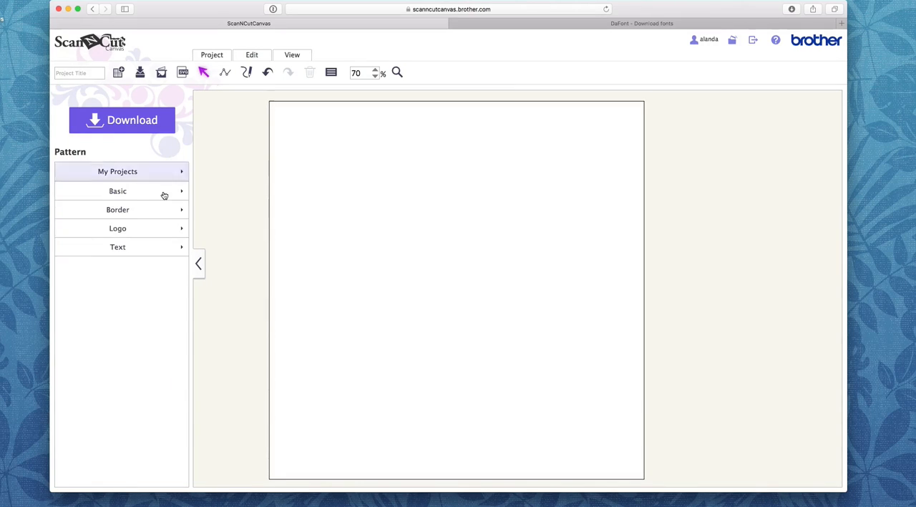
click(127, 247)
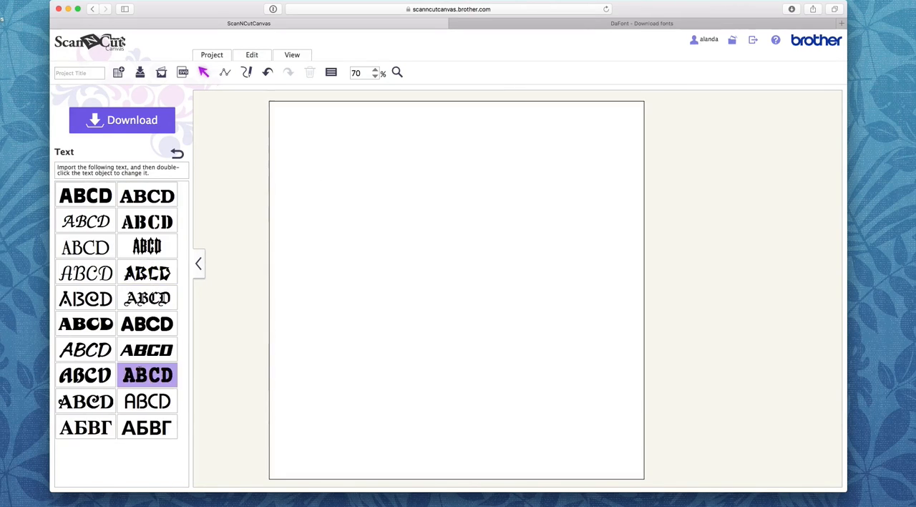
click(146, 323)
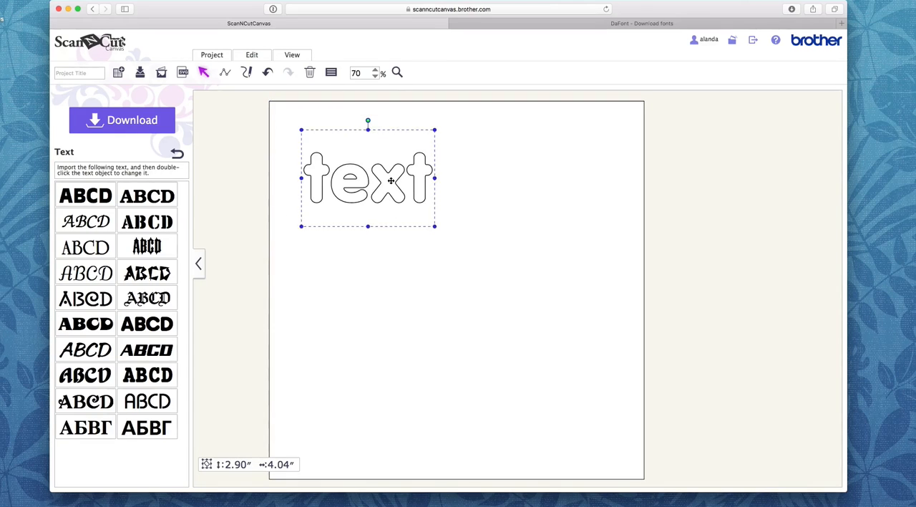
drag(391, 180, 382, 188)
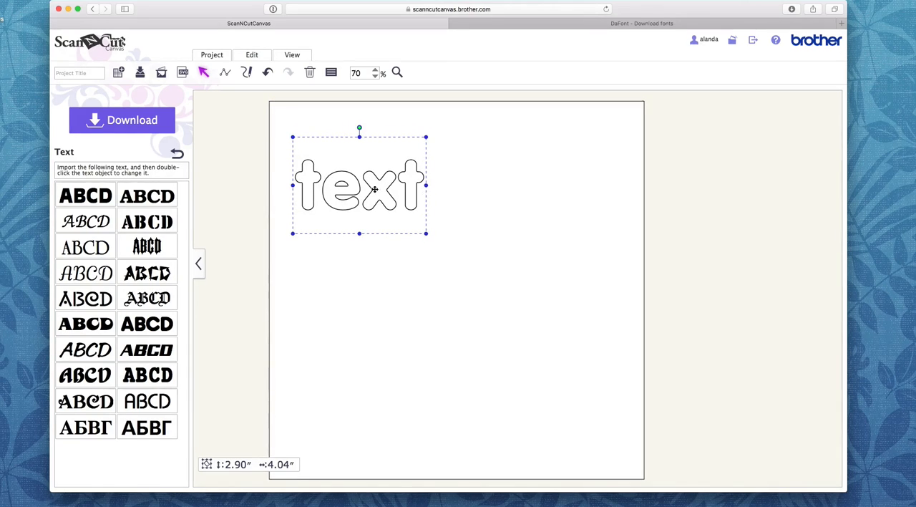
Step: Reduce the word's character spacing to -21 so that neighbouring letters overlap
click(452, 194)
click(413, 183)
click(329, 73)
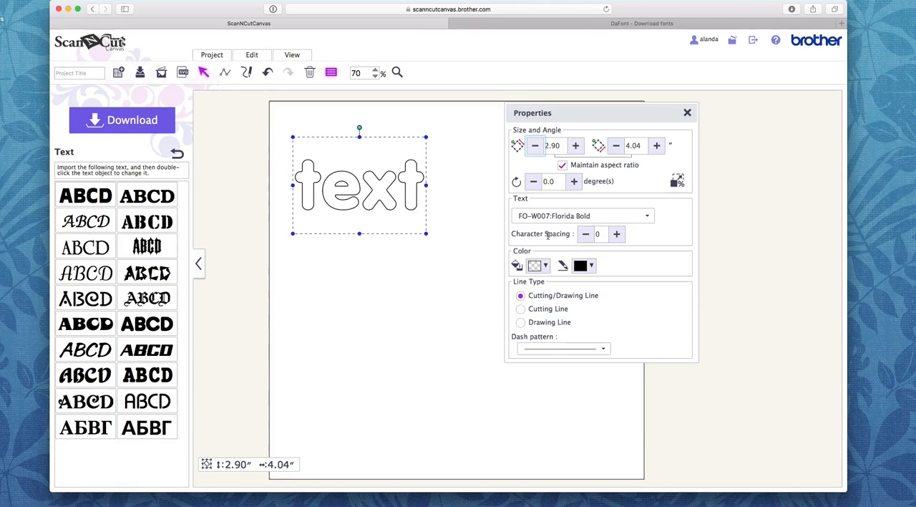
click(586, 234)
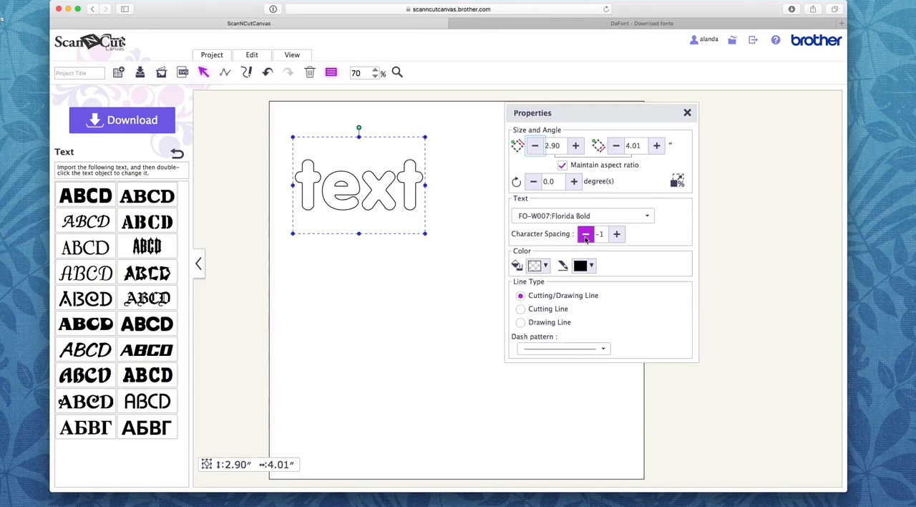
click(586, 234)
click(586, 235)
click(585, 234)
click(586, 234)
click(585, 234)
click(586, 234)
click(585, 234)
click(586, 235)
click(586, 235)
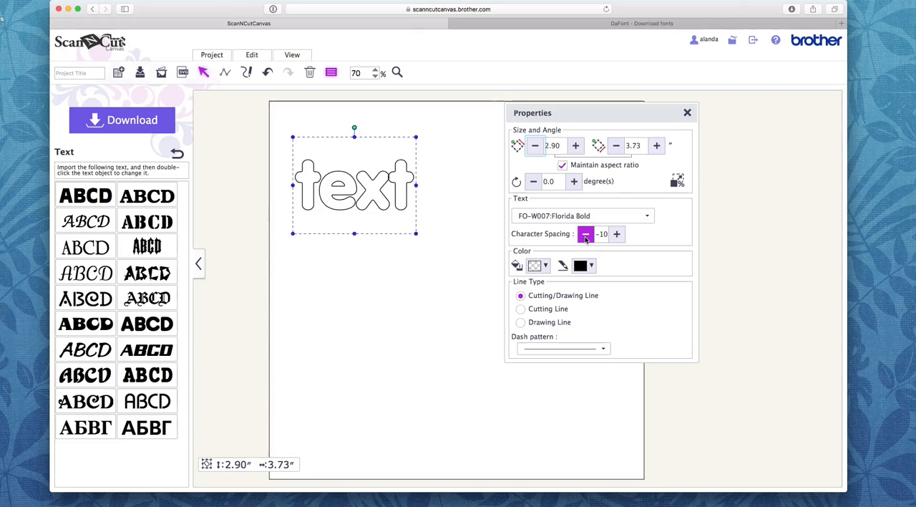
click(586, 234)
click(586, 234)
click(585, 234)
click(585, 234)
click(586, 234)
click(586, 235)
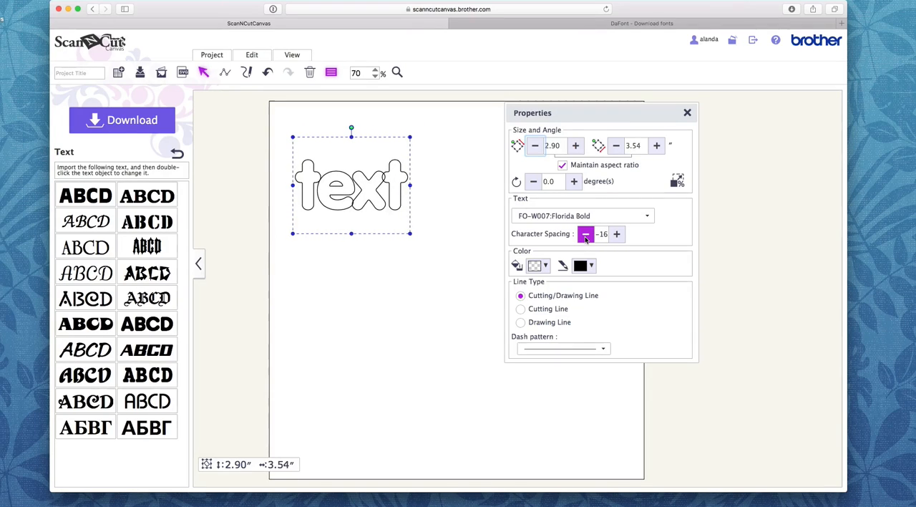
click(585, 234)
click(585, 234)
click(586, 234)
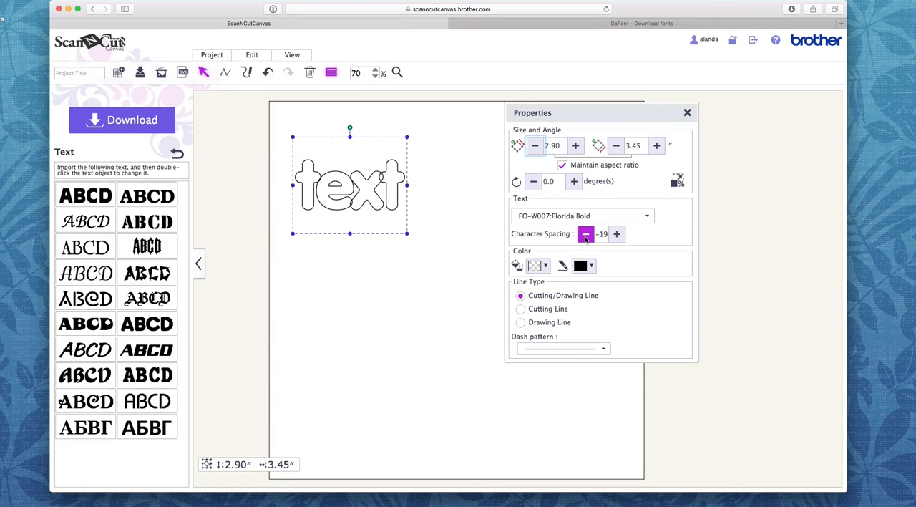
click(586, 234)
click(586, 234)
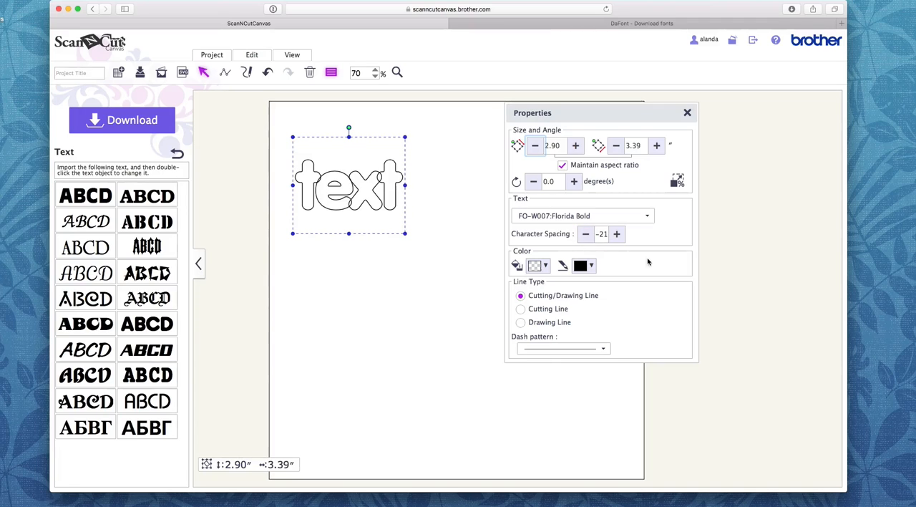
click(687, 114)
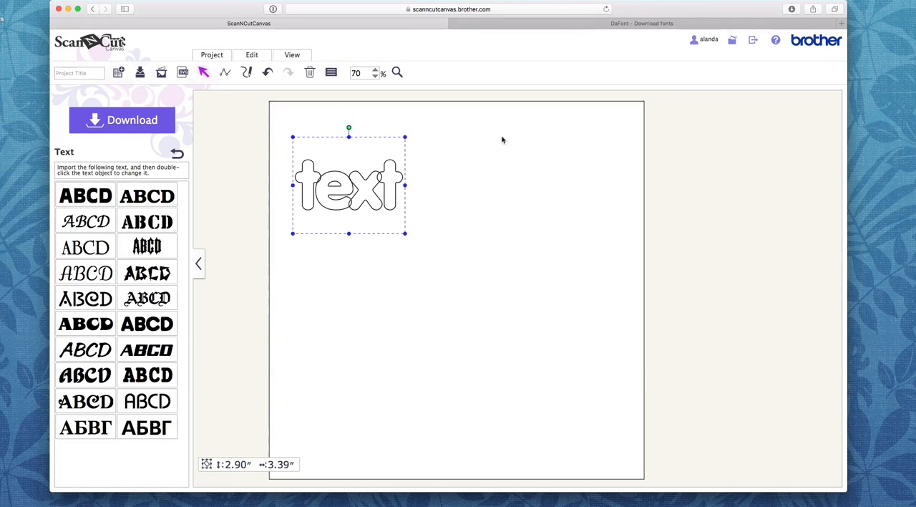
Step: Merge the overlapping letters of "text" into one outline with Process Overlap and select the merged word
click(250, 57)
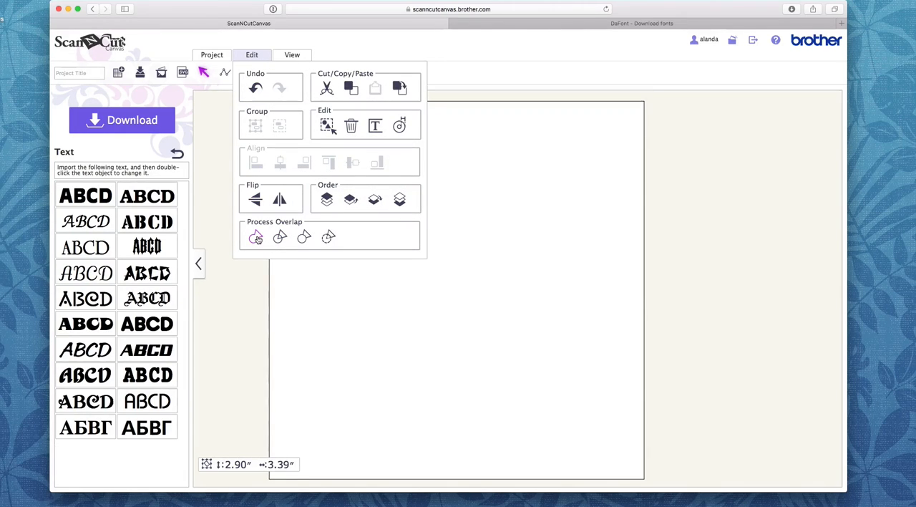
click(256, 238)
click(257, 240)
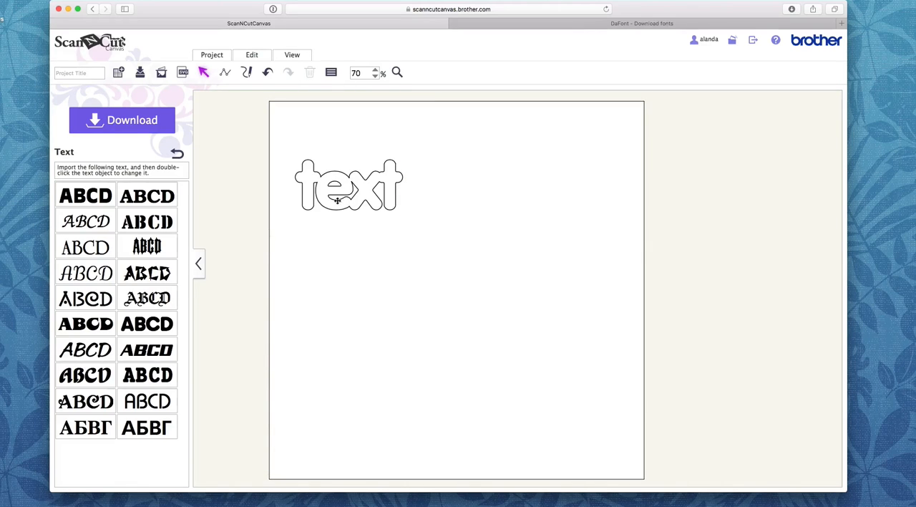
click(361, 188)
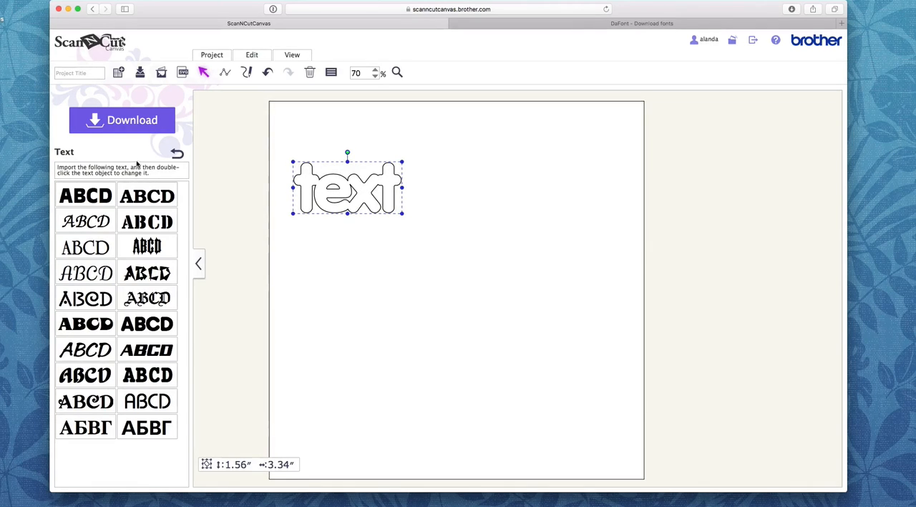
Step: Add a basic square, shrink it to a vertical bar about 1.05" by 0.14", and place it through the "e" opening
click(177, 155)
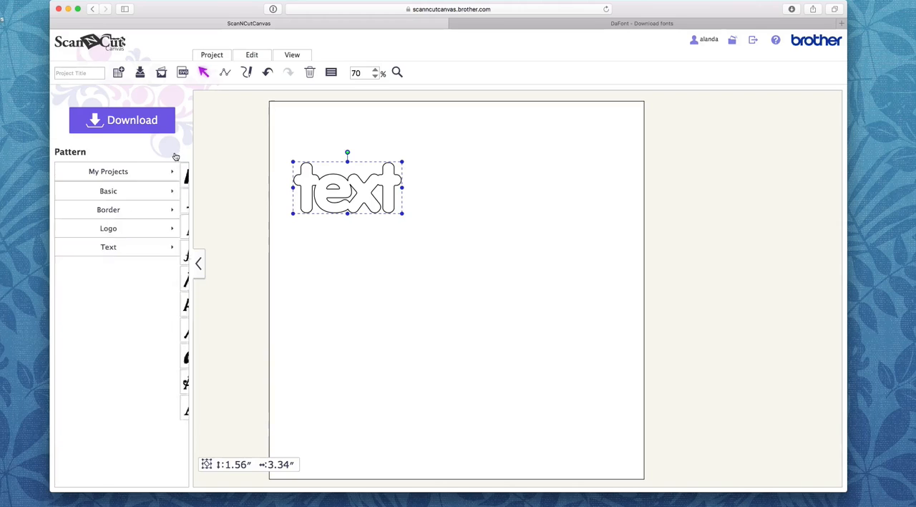
click(131, 193)
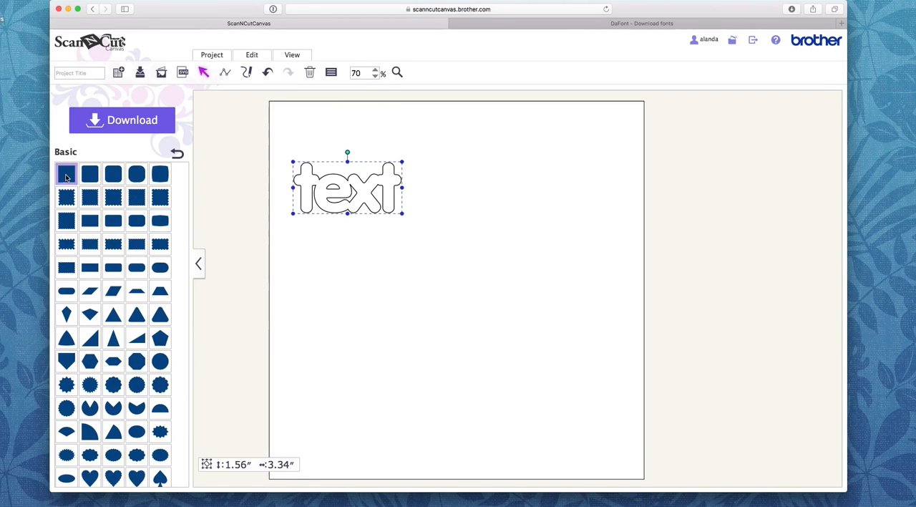
click(66, 177)
drag(370, 134, 569, 184)
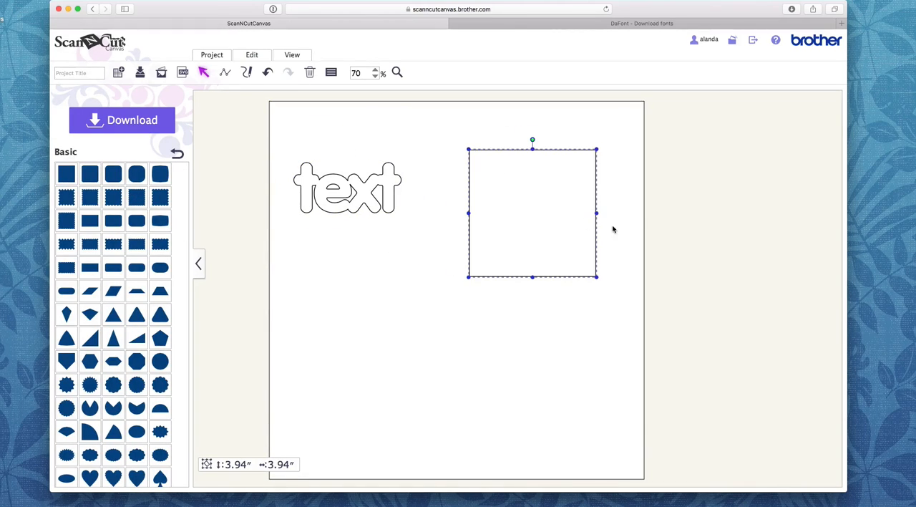
drag(597, 213, 333, 178)
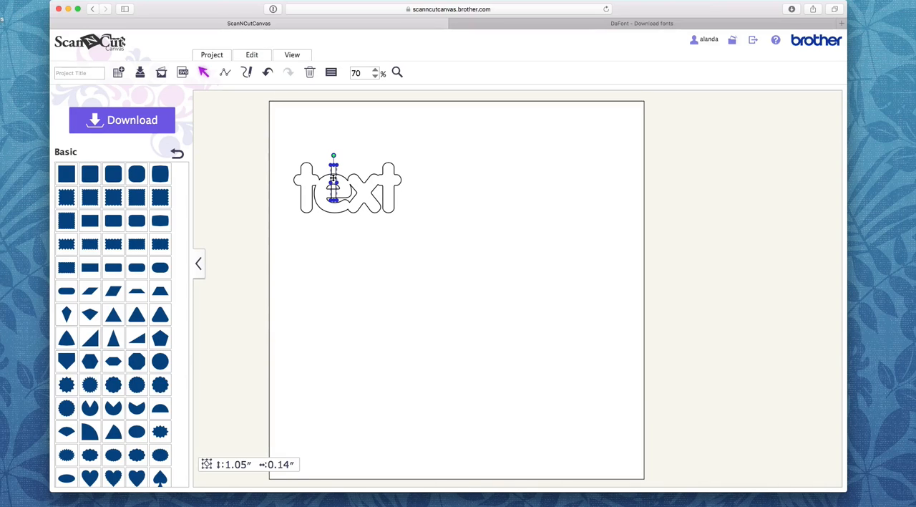
click(488, 221)
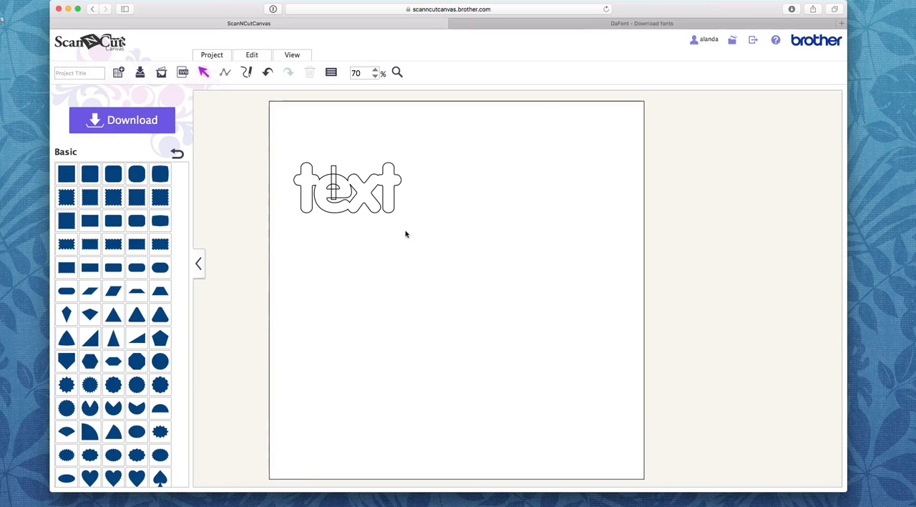
Step: Select the merged word and the bar together, and cut the bar's shape out of the word with Process Overlap
drag(416, 239, 263, 141)
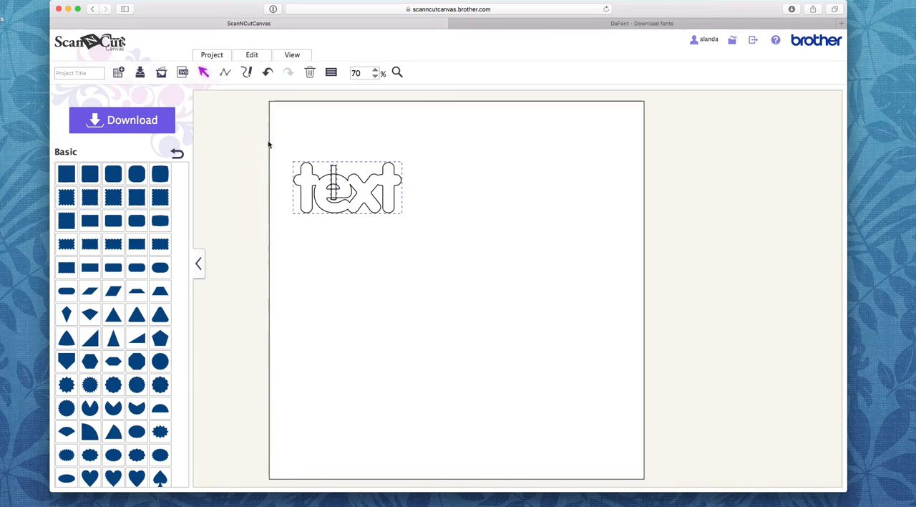
click(251, 55)
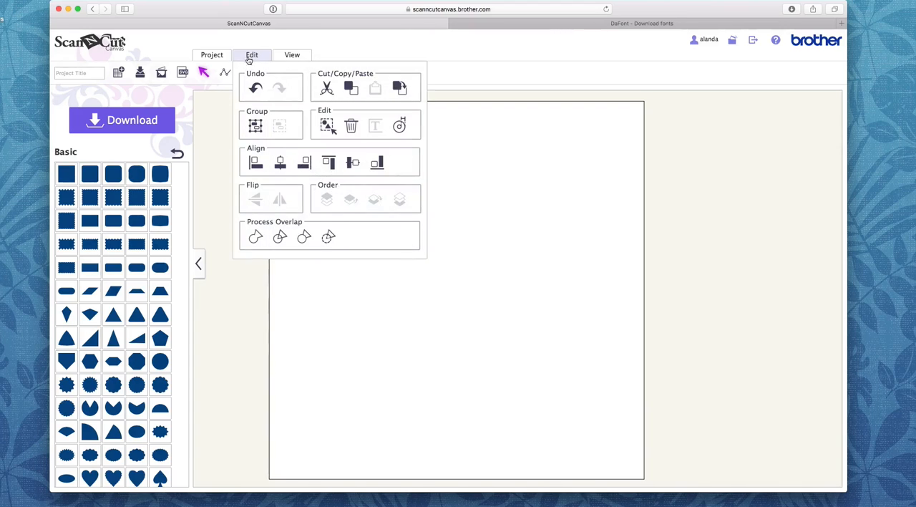
click(330, 237)
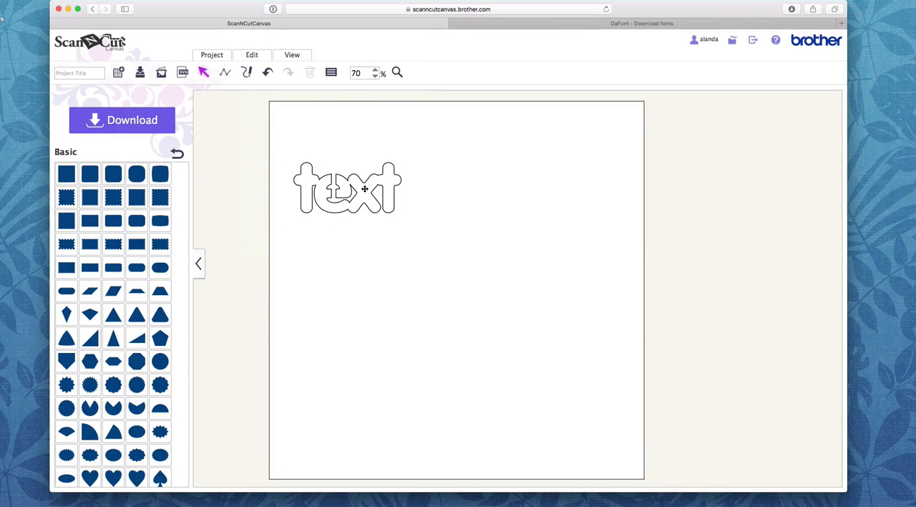
Step: Move the cut word "text" slightly, then delete it from the mat
drag(364, 188, 368, 193)
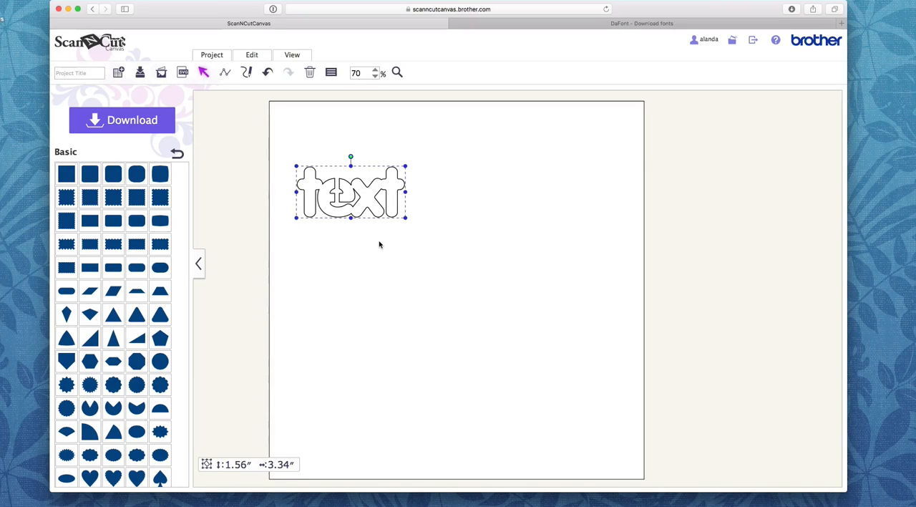
key(Delete)
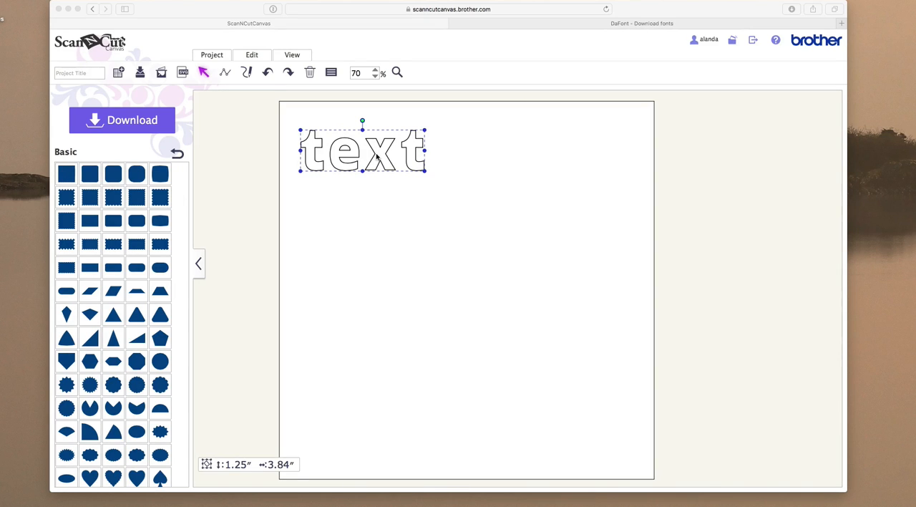
Step: Add a basic square, shrink it to a vertical bar about 1.14" by 0.17", and position it through the spaced word's "e"
click(444, 195)
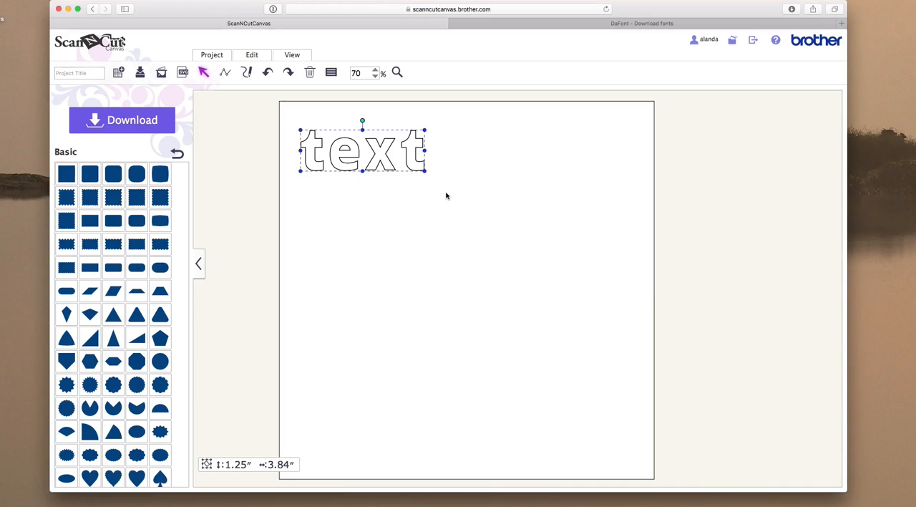
click(365, 197)
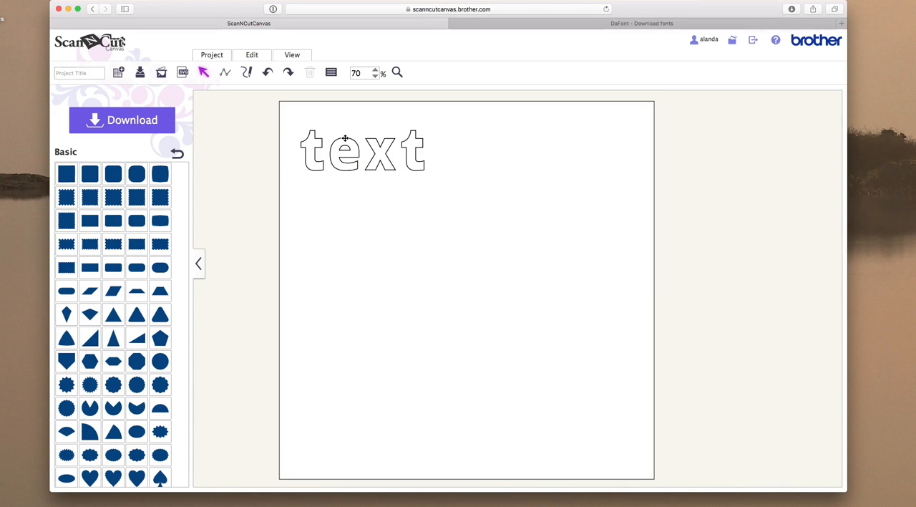
click(65, 175)
drag(399, 129, 526, 179)
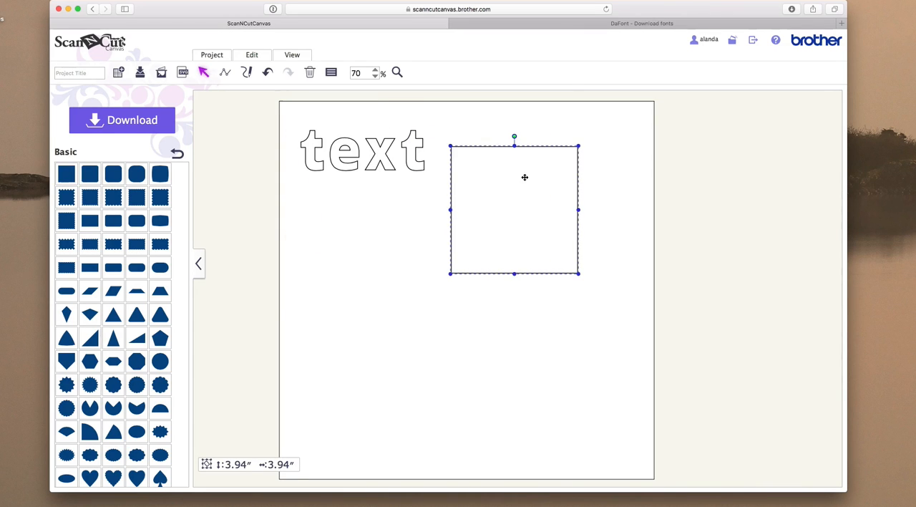
drag(581, 210, 454, 207)
drag(454, 274, 345, 140)
click(525, 194)
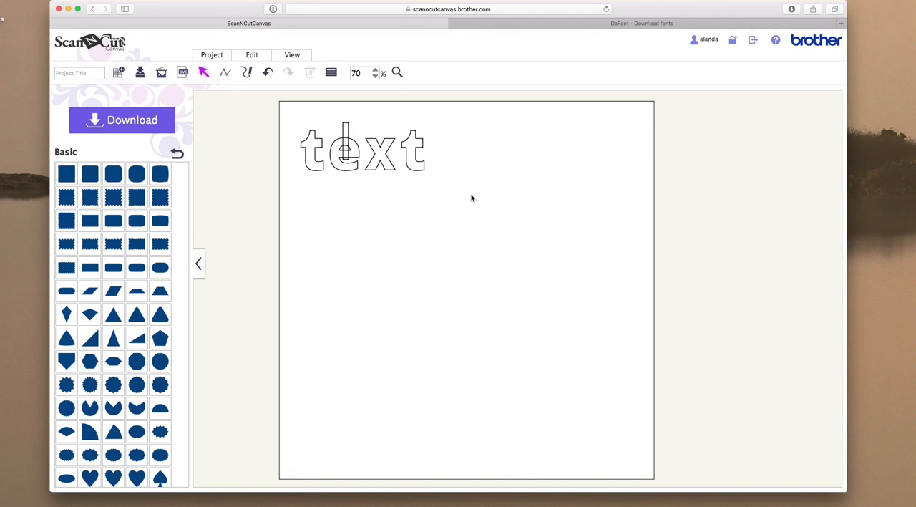
Step: Try to cut the bar out of the unmerged word "text" with Process Overlap, then undo back to the bar beside the word
drag(468, 198, 301, 120)
click(252, 55)
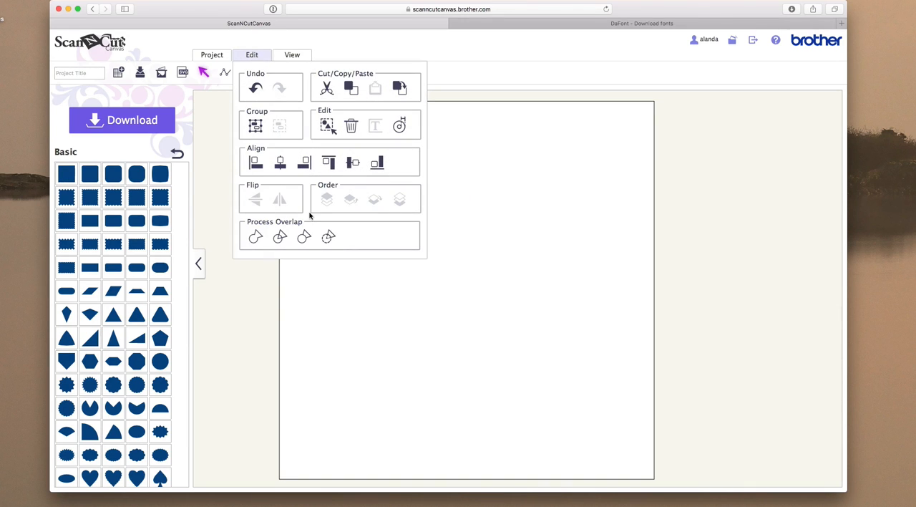
click(328, 238)
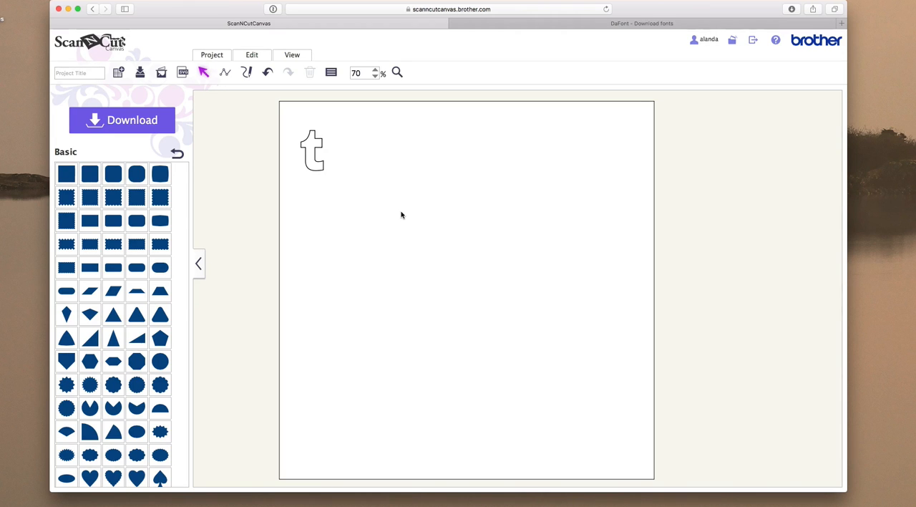
text(ext)
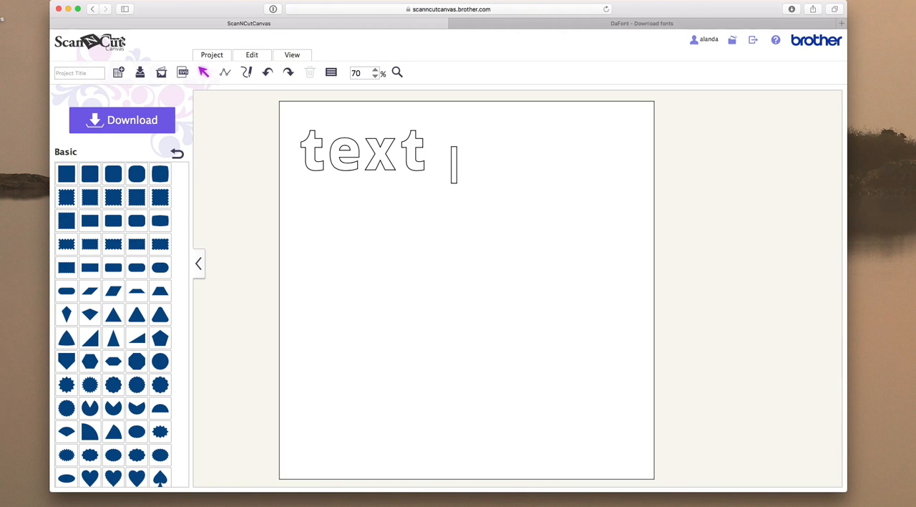
Step: Move the bar away from the word, then place it vertically through the opening of the "e"
drag(454, 165, 507, 164)
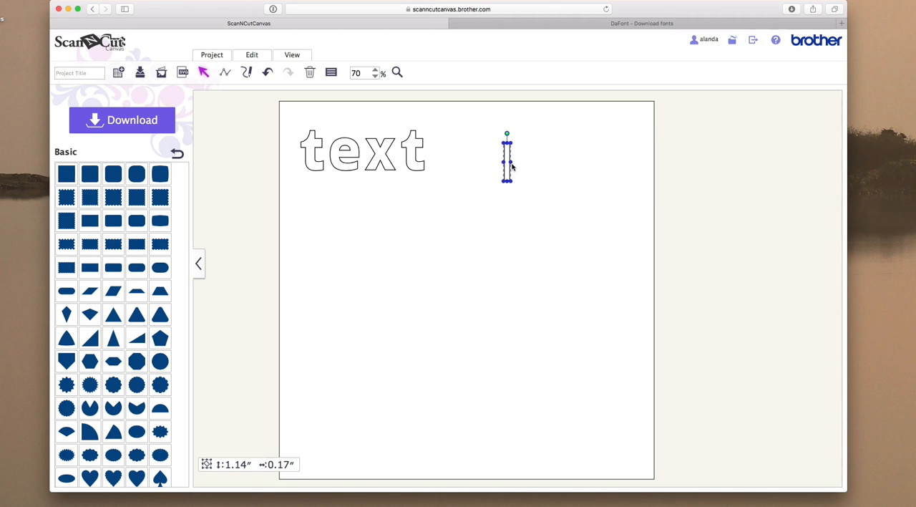
drag(509, 163, 345, 142)
click(504, 179)
Step: Select the word and the bar together and apply the Divide overlap operation to them
drag(451, 199, 281, 121)
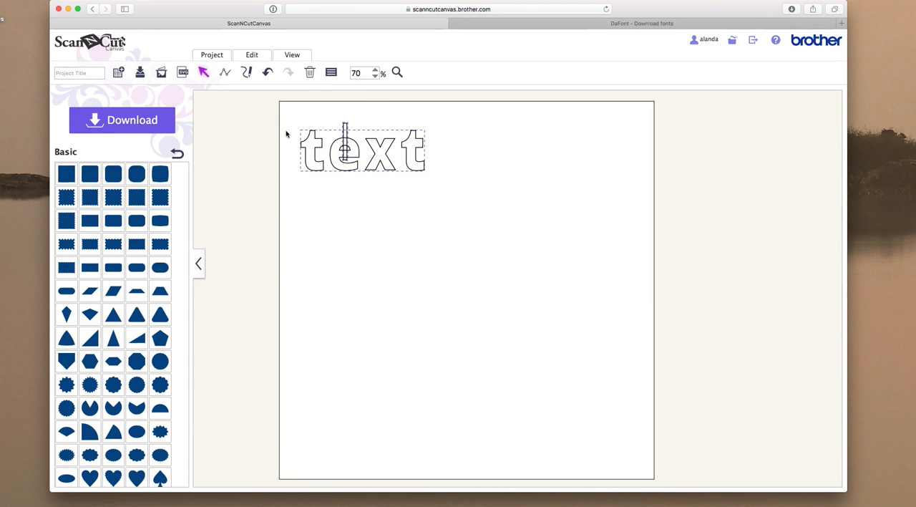
click(252, 56)
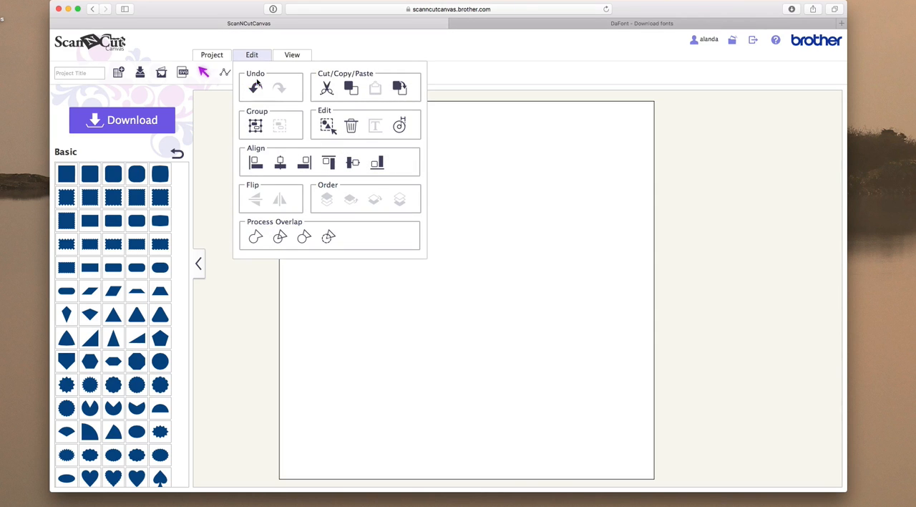
click(279, 238)
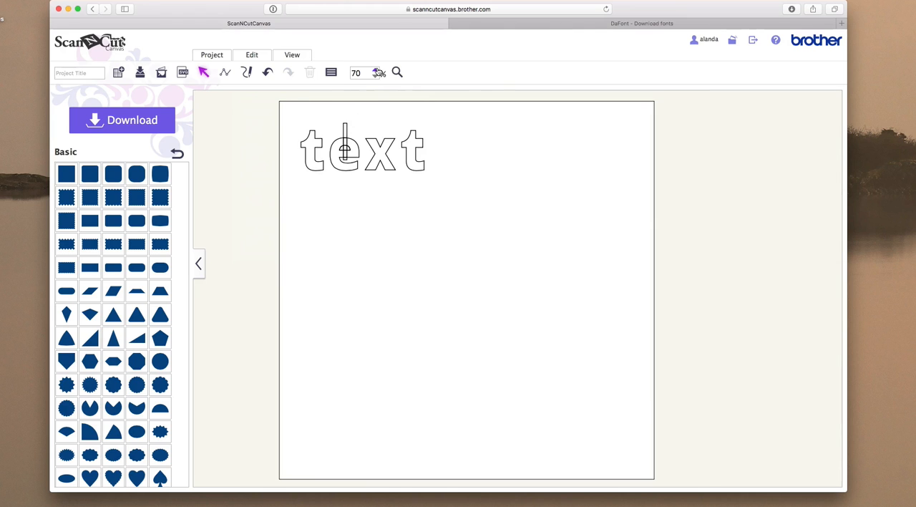
Step: Move the three upper fragments of the divided bar out of the "e" into the blank area beside the word
click(375, 70)
scroll(381, 161, up, 2)
scroll(380, 161, left, 1)
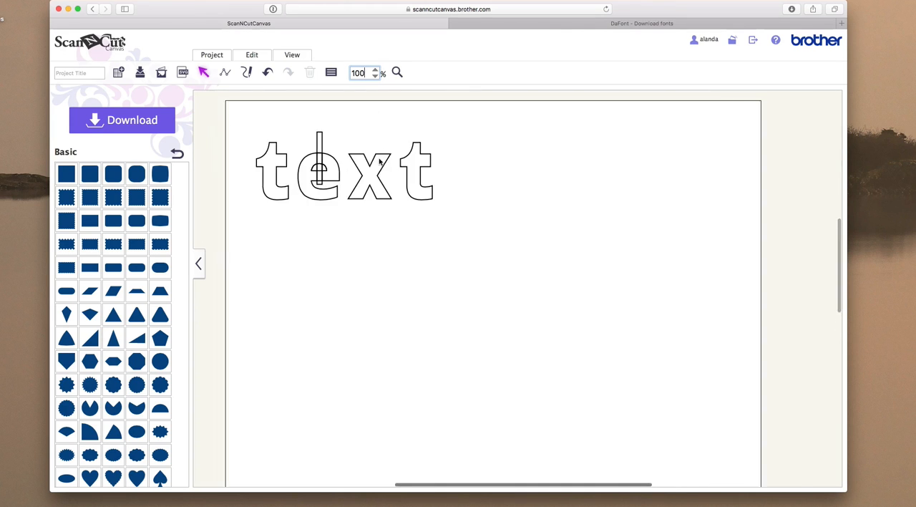
click(375, 69)
scroll(351, 140, up, 1)
scroll(353, 143, left, 2)
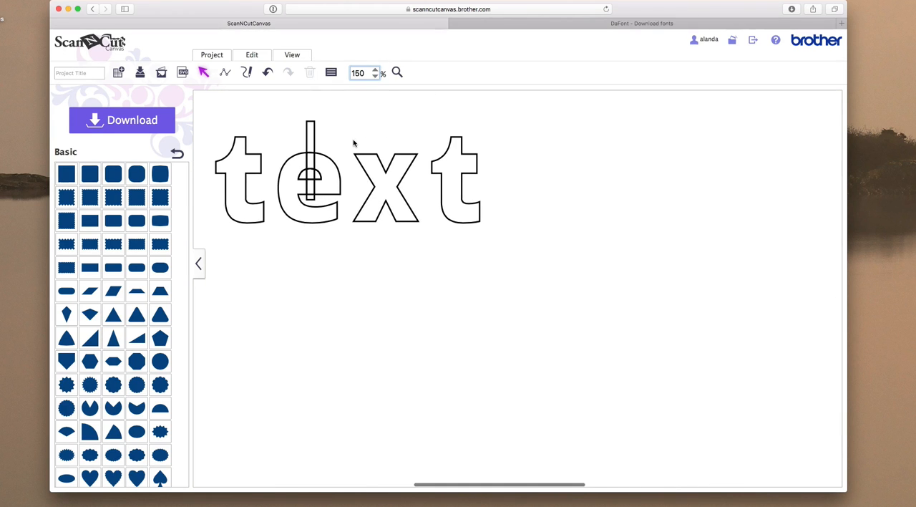
click(313, 139)
drag(313, 139, 555, 137)
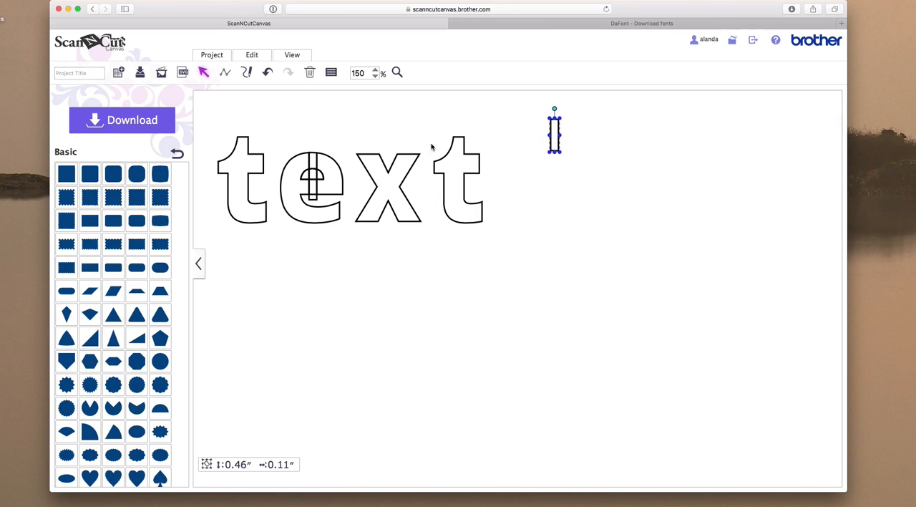
click(313, 157)
drag(313, 157, 556, 176)
click(310, 174)
drag(310, 174, 583, 215)
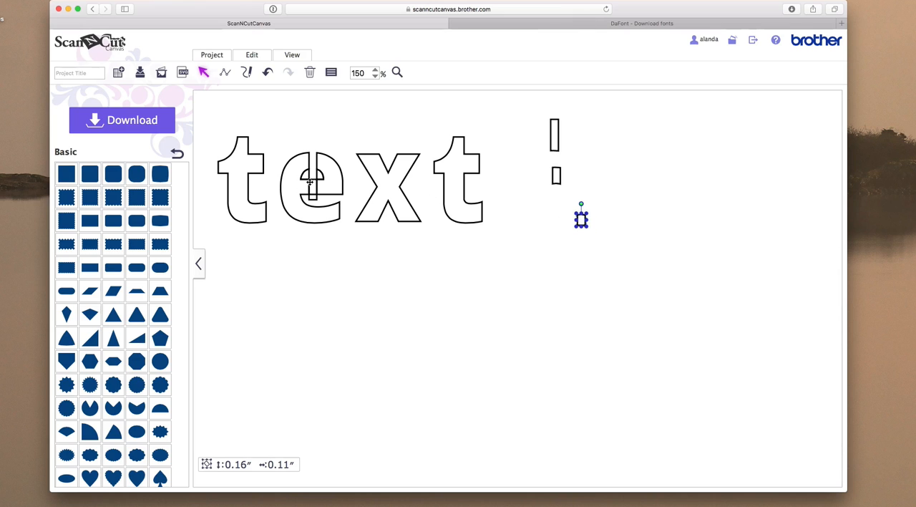
Step: Pull the remaining bar fragments and the two counter pieces out of the "e", and delete all the loose pieces
click(311, 181)
drag(311, 180, 593, 183)
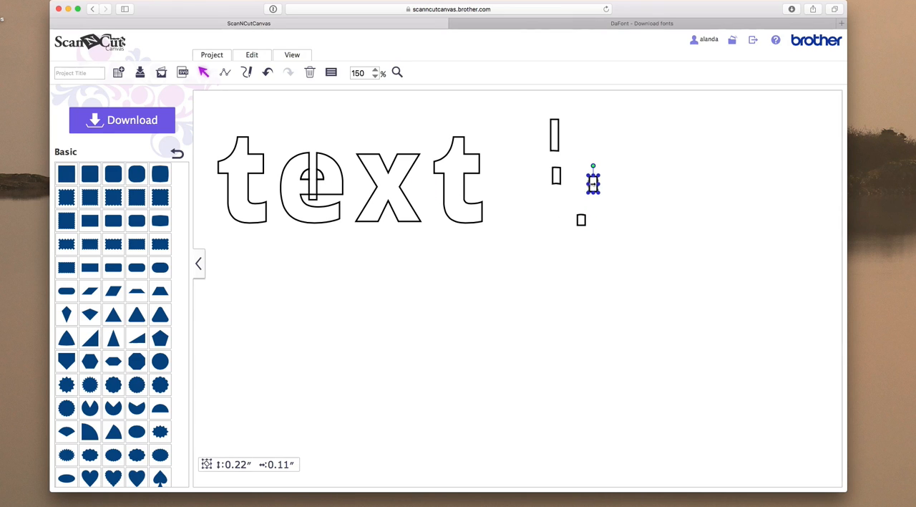
click(313, 194)
drag(318, 194, 607, 141)
drag(320, 176, 636, 138)
drag(305, 174, 642, 184)
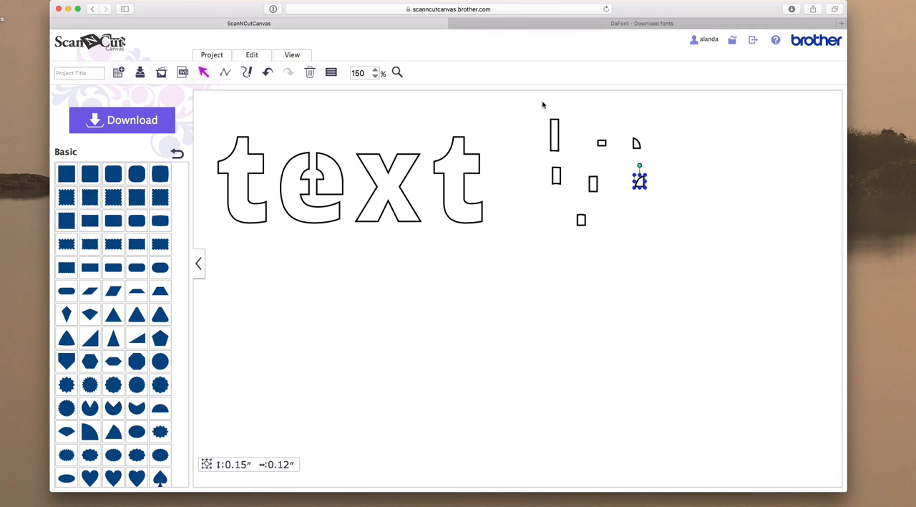
drag(536, 101, 661, 249)
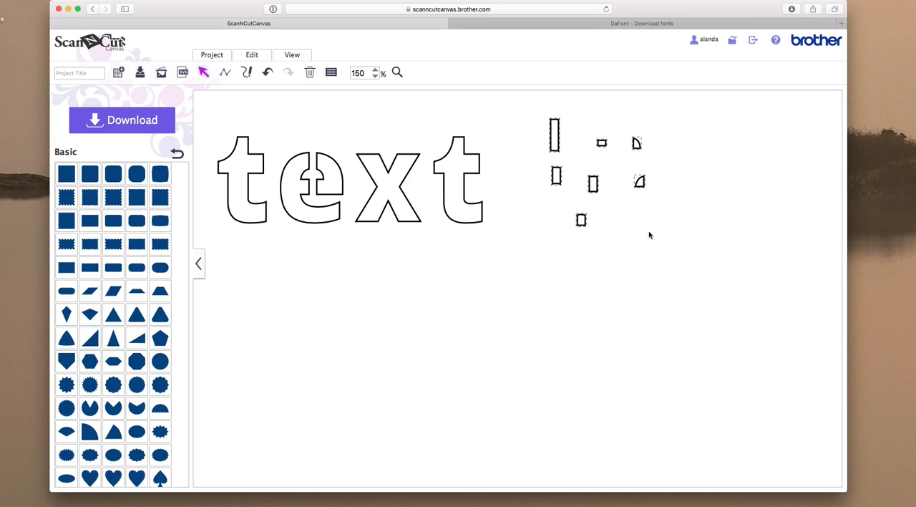
key(Delete)
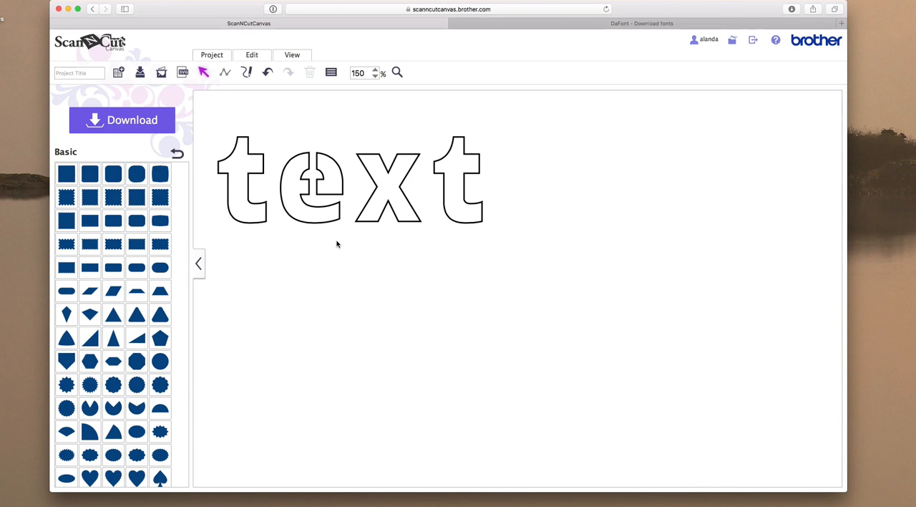
Step: Select the "x" and both "t" letters in turn to check whether each is a separate object
click(376, 212)
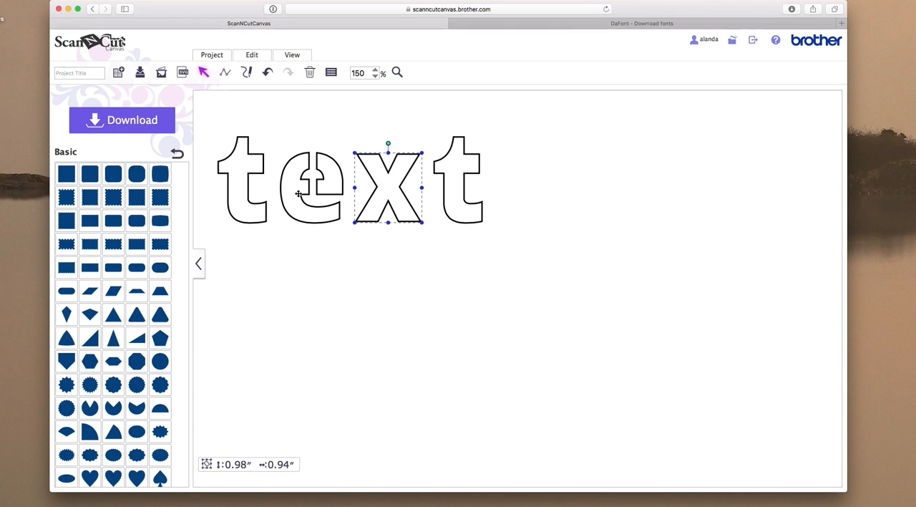
click(319, 235)
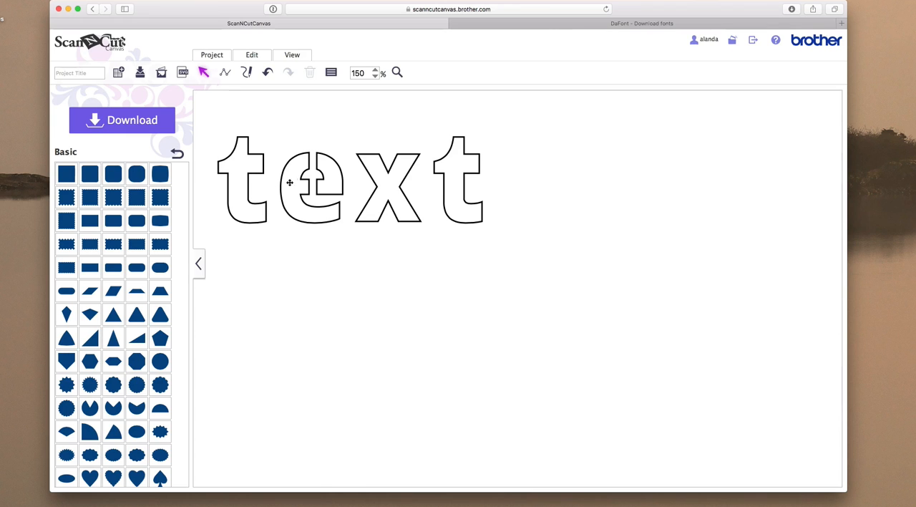
click(249, 169)
click(389, 169)
click(410, 166)
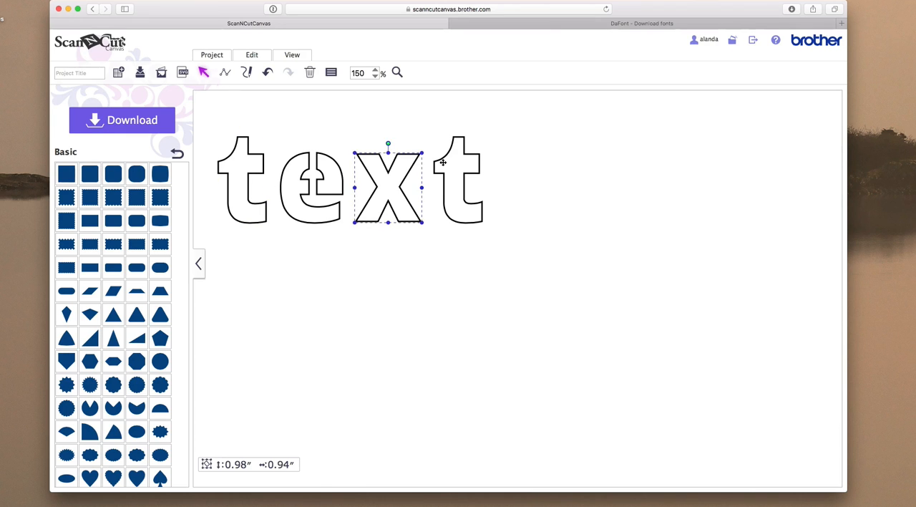
click(443, 162)
Step: Close up the word by moving the first "t" and the "x" onto the "e", and the last "t" onto the "x"
click(258, 165)
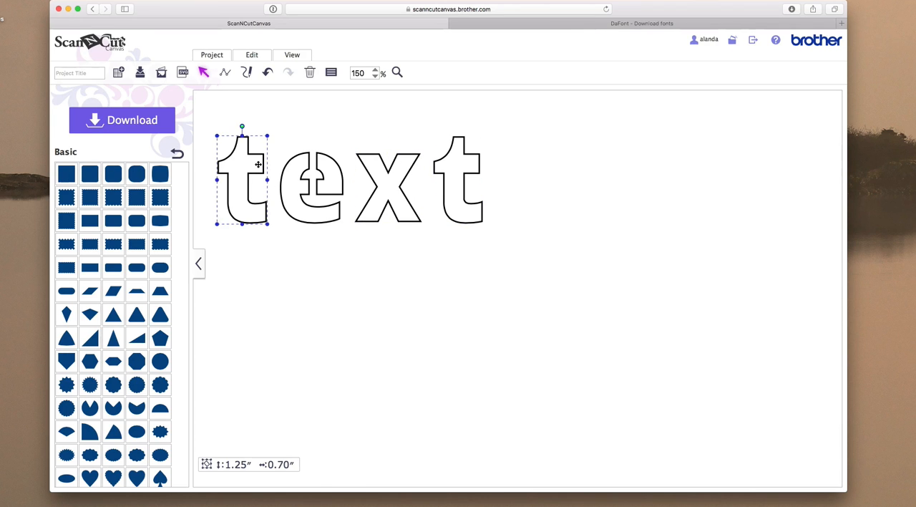
drag(259, 164, 281, 169)
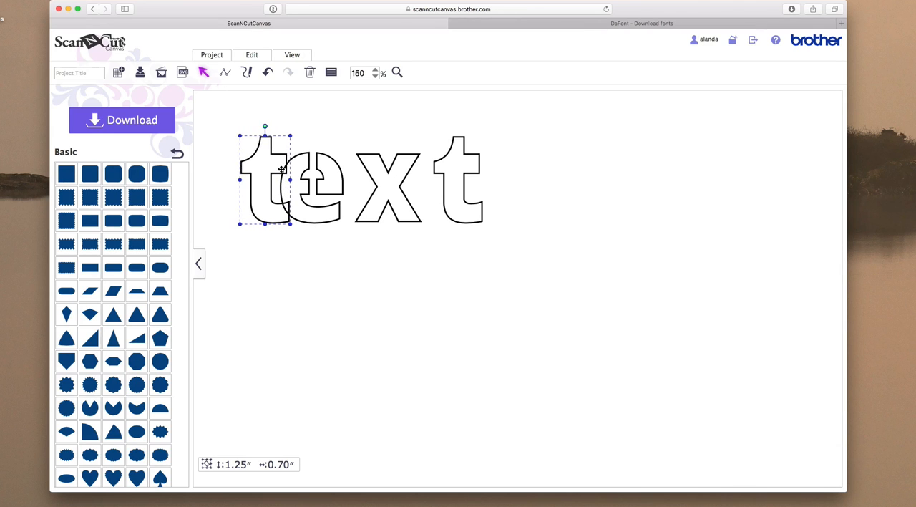
click(388, 180)
mouse_move(387, 180)
mouse_down()
mouse_move(376, 180)
mouse_move(388, 180)
mouse_up()
click(356, 243)
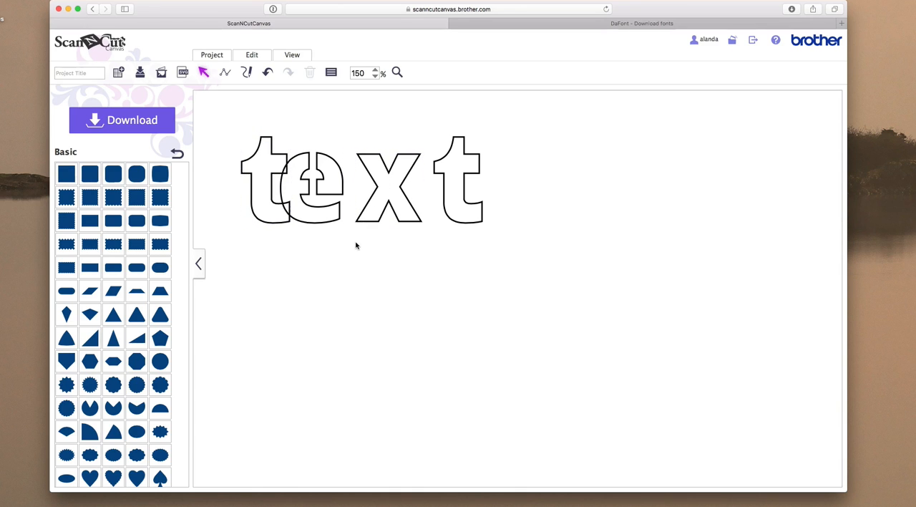
click(394, 179)
drag(396, 180, 368, 180)
click(452, 183)
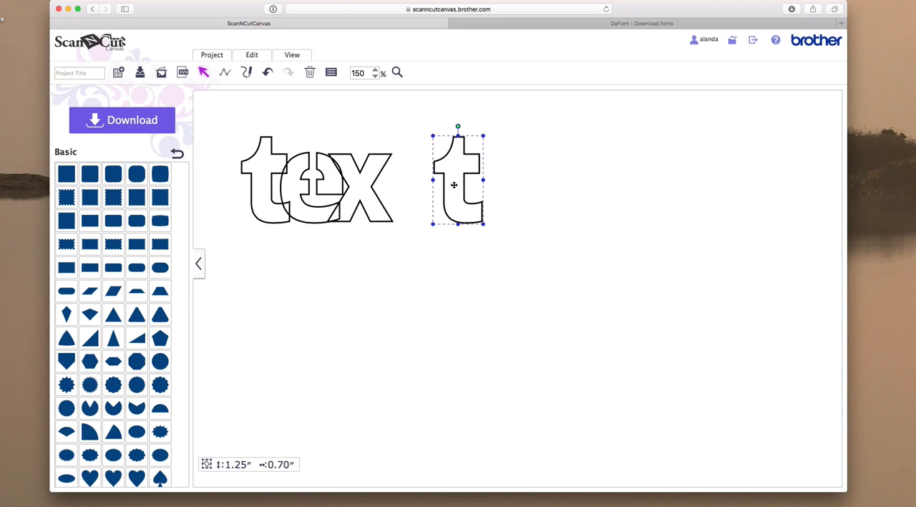
drag(454, 184, 391, 184)
click(485, 213)
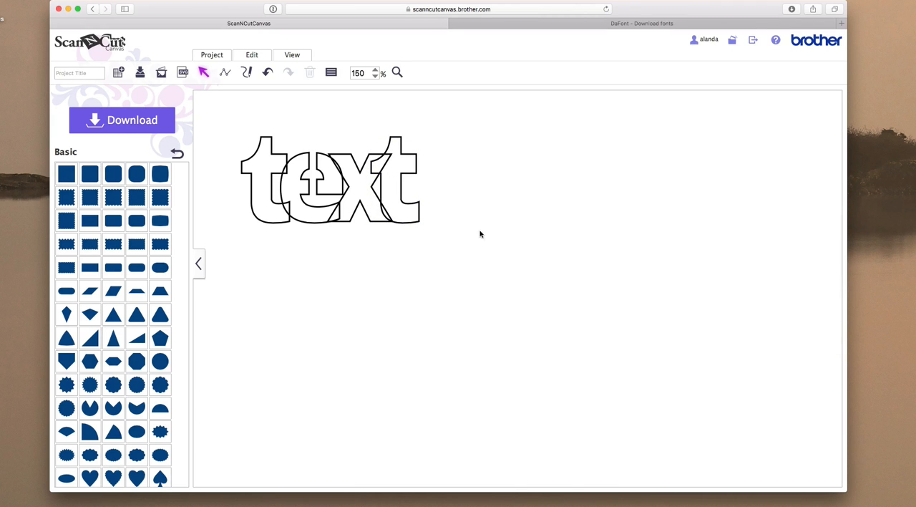
Step: Merge the four overlapping letters into a single outline with Process Overlap and shift the joined word slightly away from the mat's edge
drag(479, 243, 233, 117)
click(248, 57)
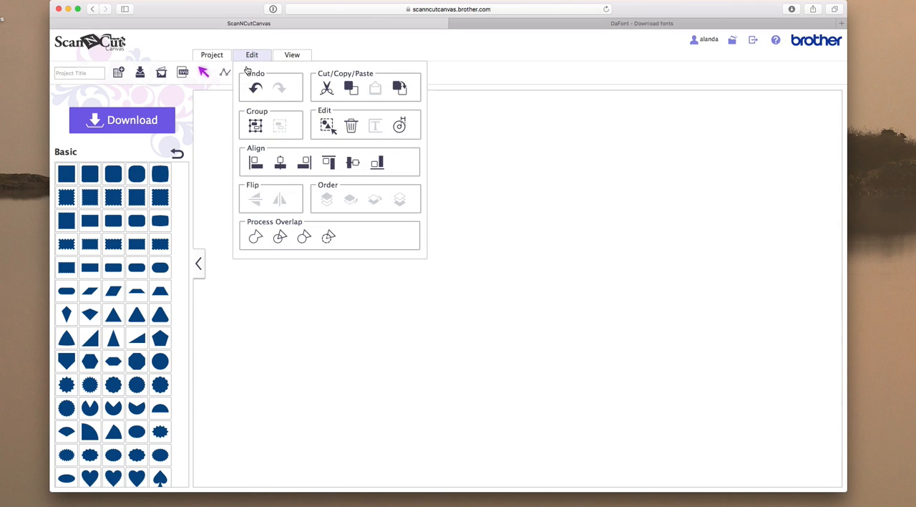
click(251, 242)
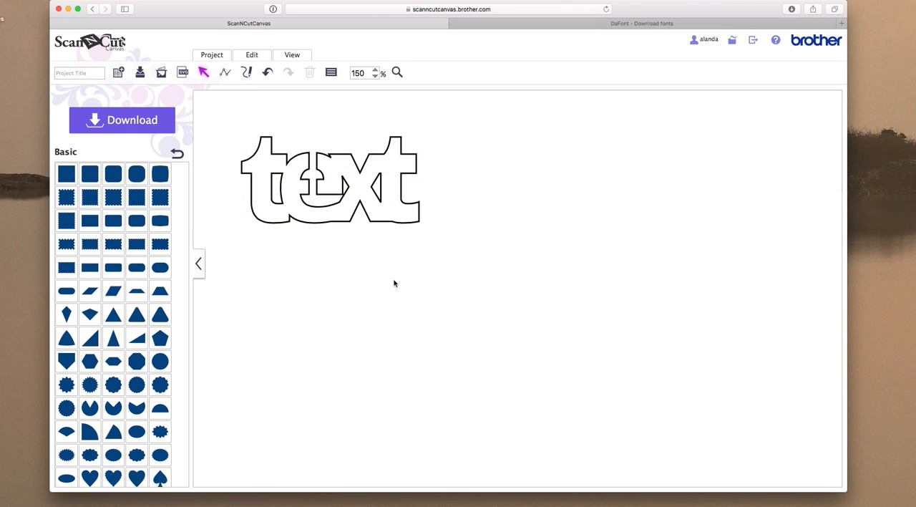
drag(374, 180, 389, 193)
scroll(389, 193, down, 1)
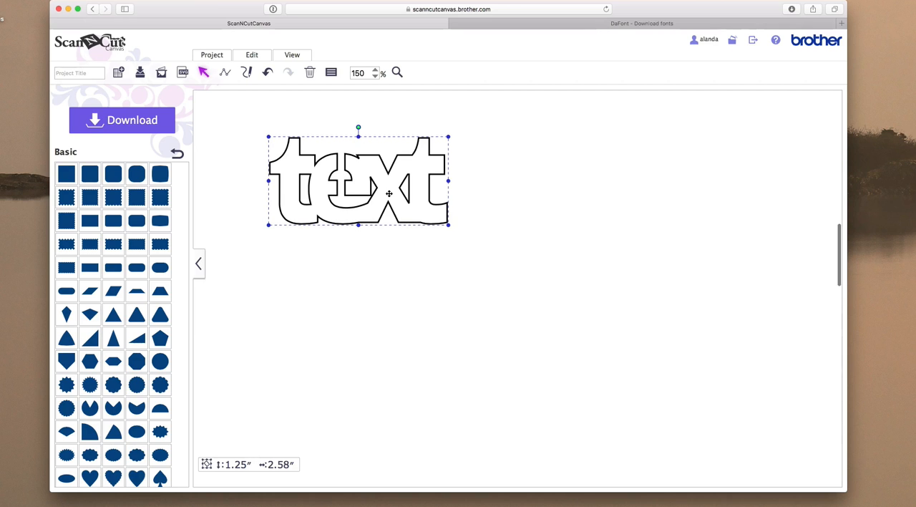